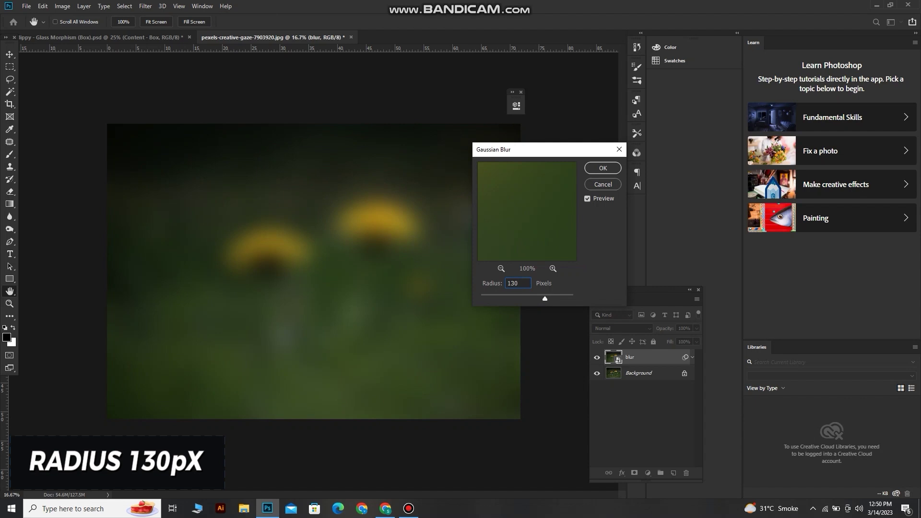
# - Apply a 130-pixel Gaussian Blur to the blur layer, hide the layer and collapse its smart filters
pyautogui.press('Return')
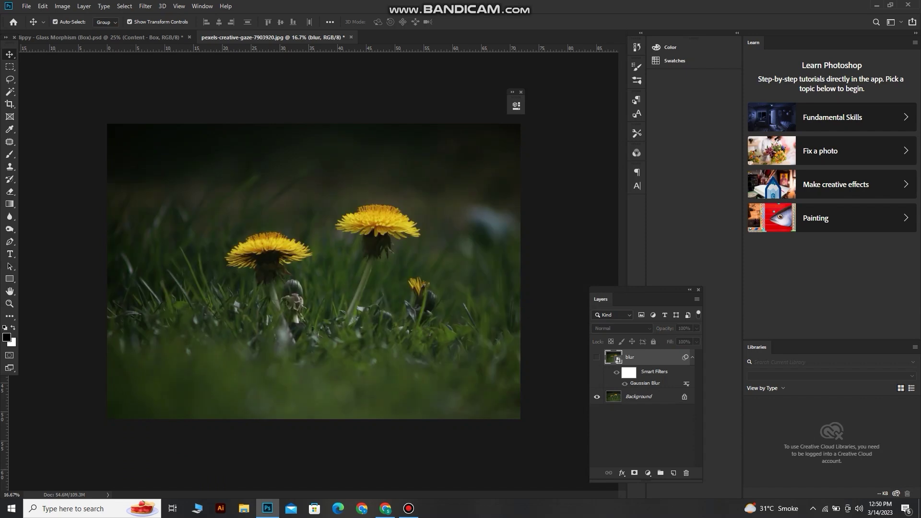
pyautogui.click(692, 357)
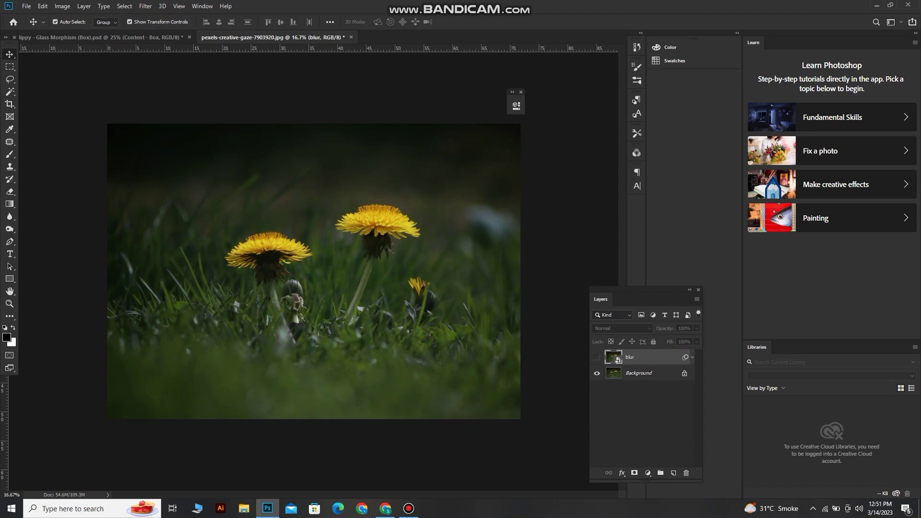
# - Draw a black rectangle of about 1861 × 2333 px over the flowers, directly above the Background layer
pyautogui.click(648, 373)
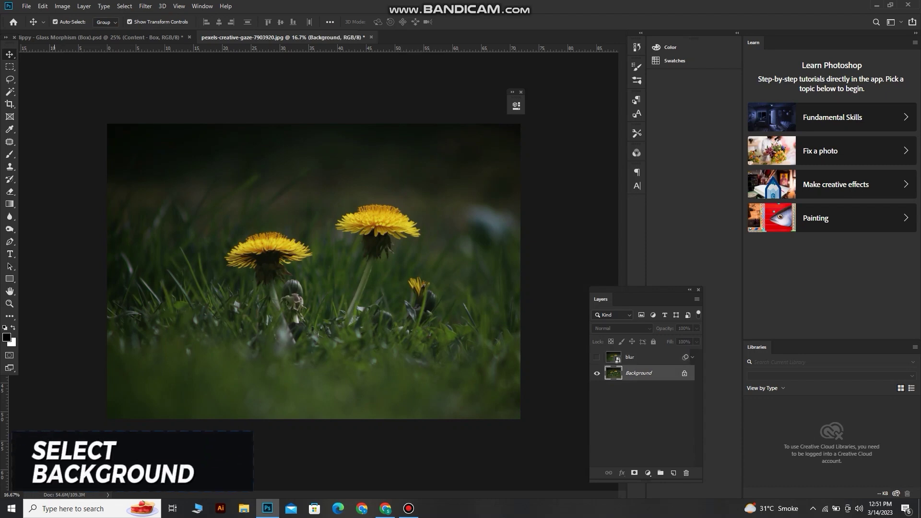
pyautogui.press('u')
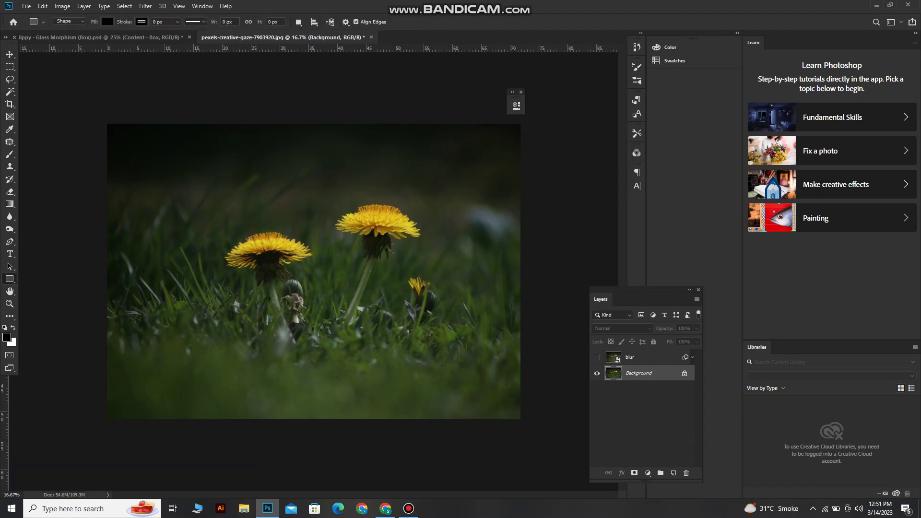
pyautogui.moveTo(259, 177); pyautogui.dragTo(408, 363)
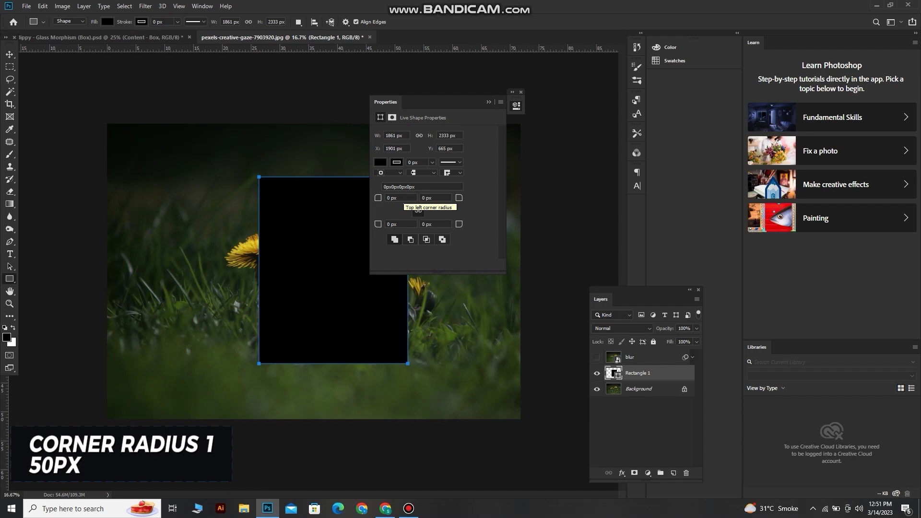
# - Round all four corners of the rectangle with a 150 px radius
pyautogui.click(401, 198)
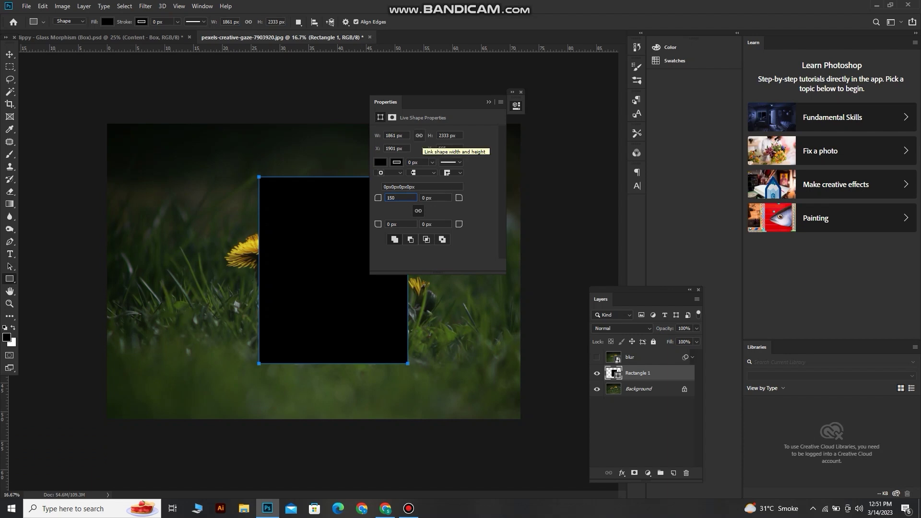
pyautogui.click(412, 162)
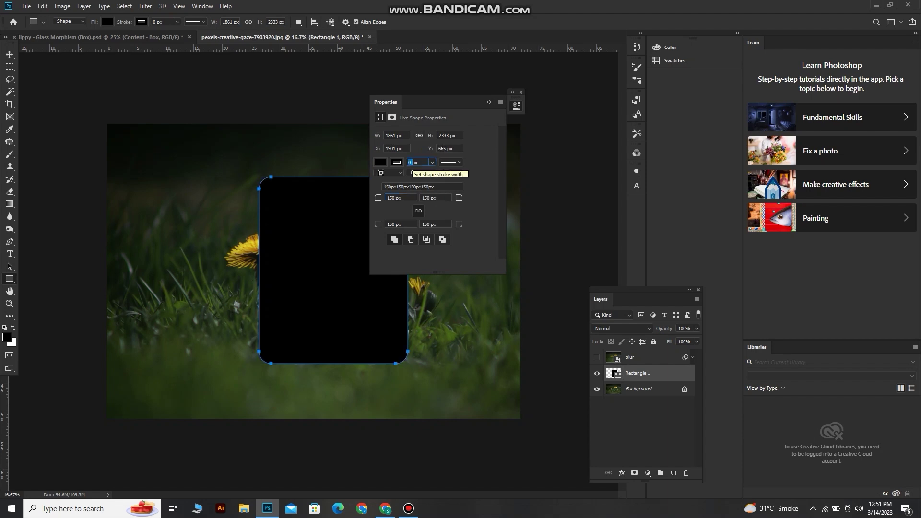
pyautogui.click(488, 102)
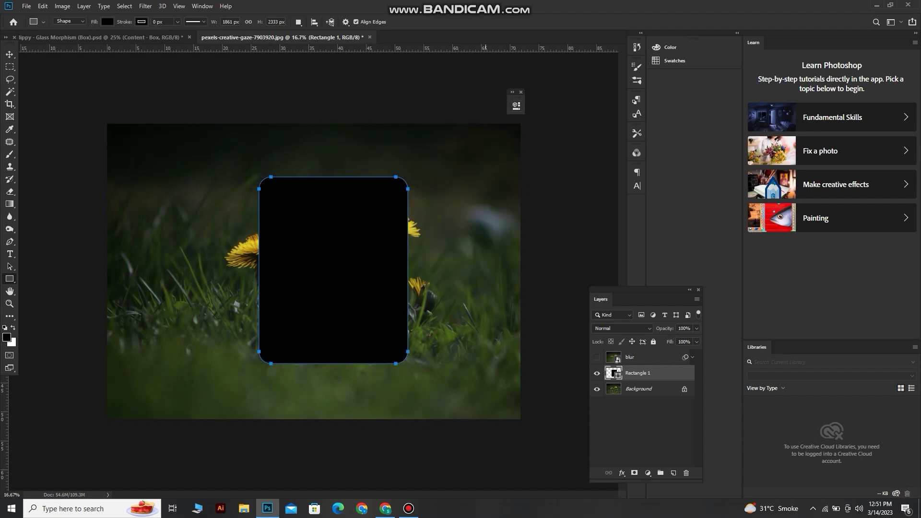
# - Move the rectangle slightly up and to the left, then show the blur layer and clip it to the rectangle
pyautogui.press('v')
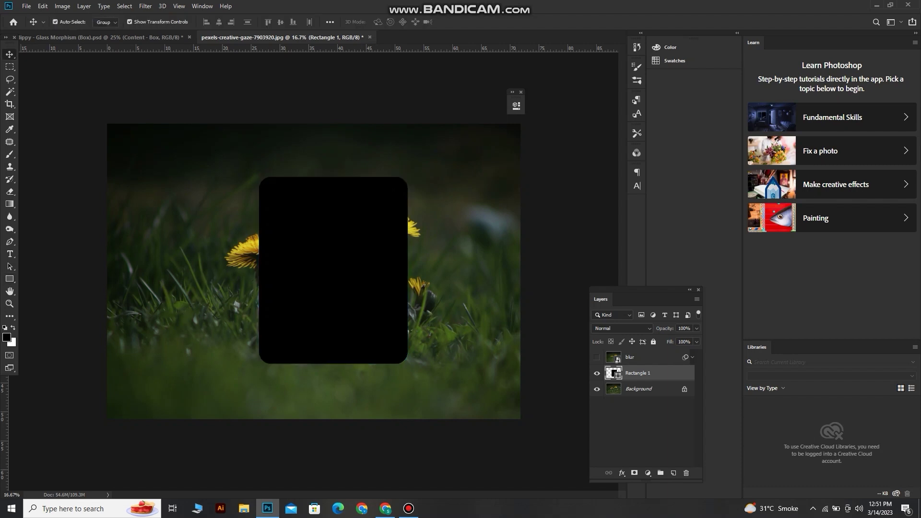
pyautogui.moveTo(330, 225)
pyautogui.mouseDown()
pyautogui.moveTo(318, 200)
pyautogui.moveTo(321, 211)
pyautogui.mouseUp()
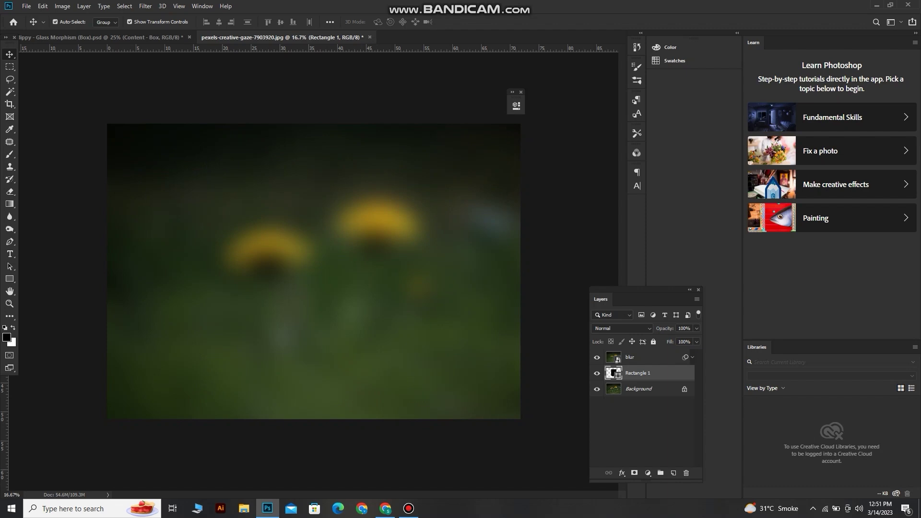
pyautogui.rightClick(651, 358)
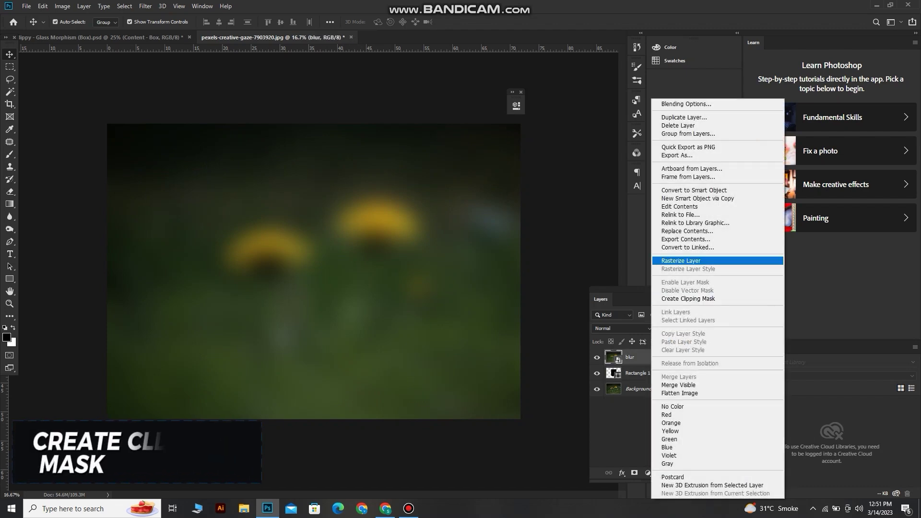
pyautogui.click(688, 298)
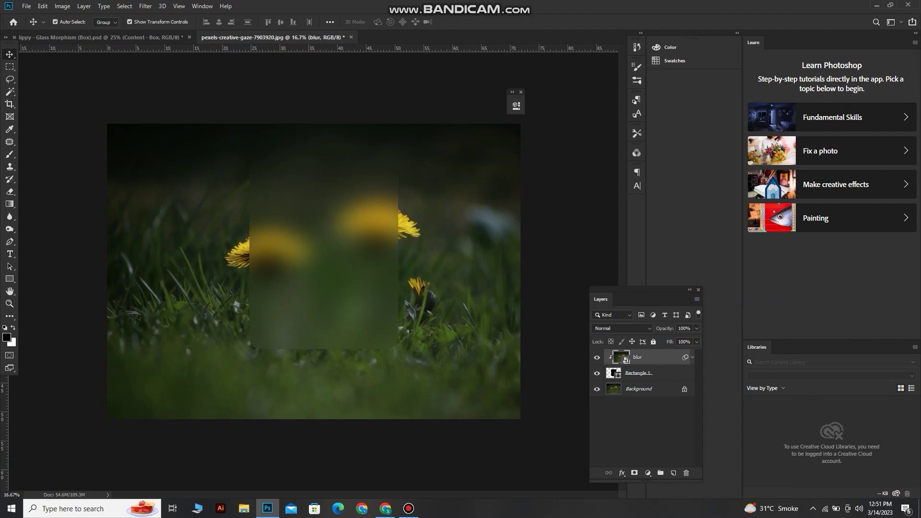
# - Add a white Stroke layer style to the rectangle with 10 px size, Inside position and 30% opacity
pyautogui.click(660, 373)
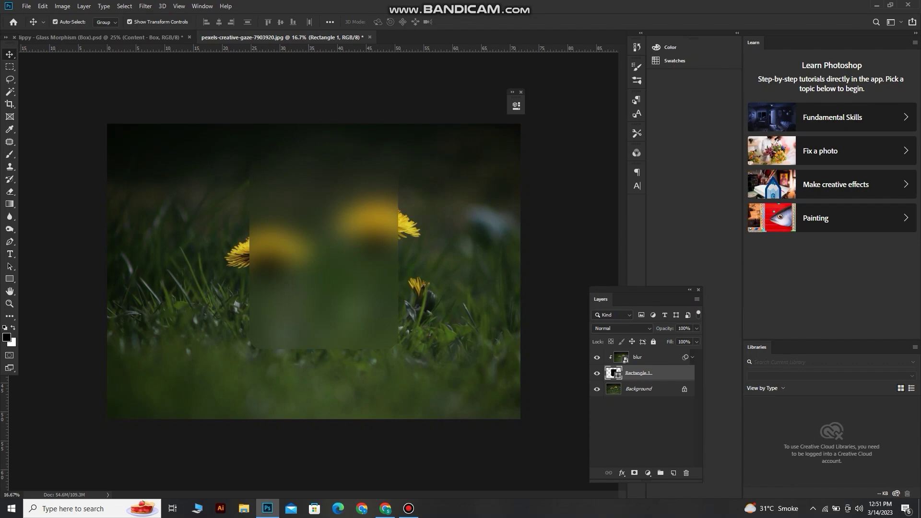
pyautogui.rightClick(643, 373)
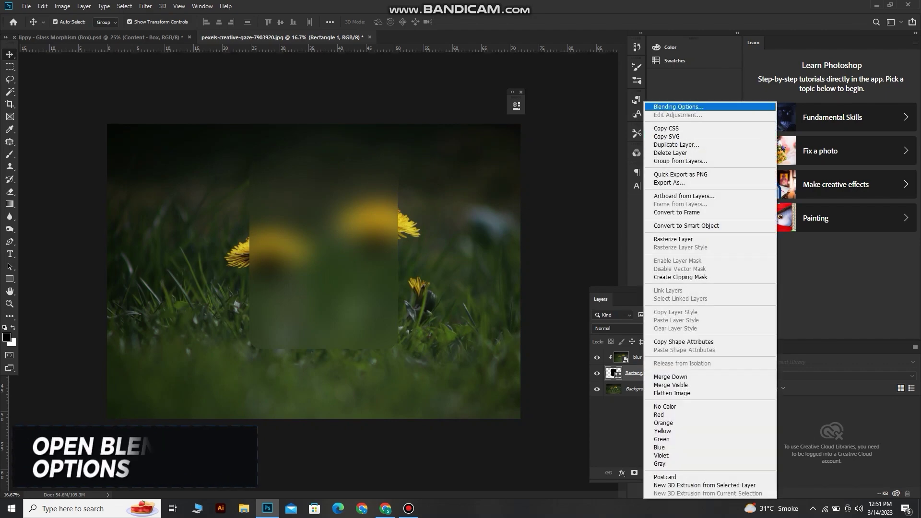
pyautogui.click(678, 107)
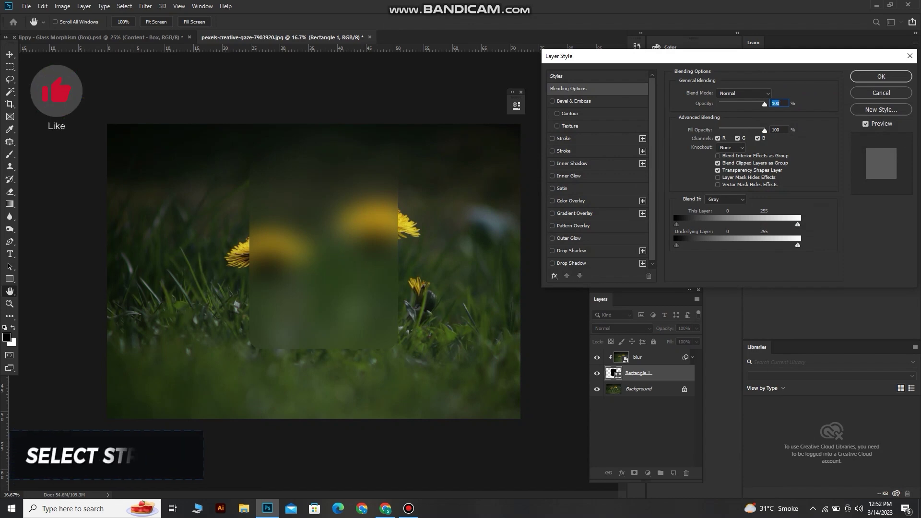
pyautogui.click(564, 138)
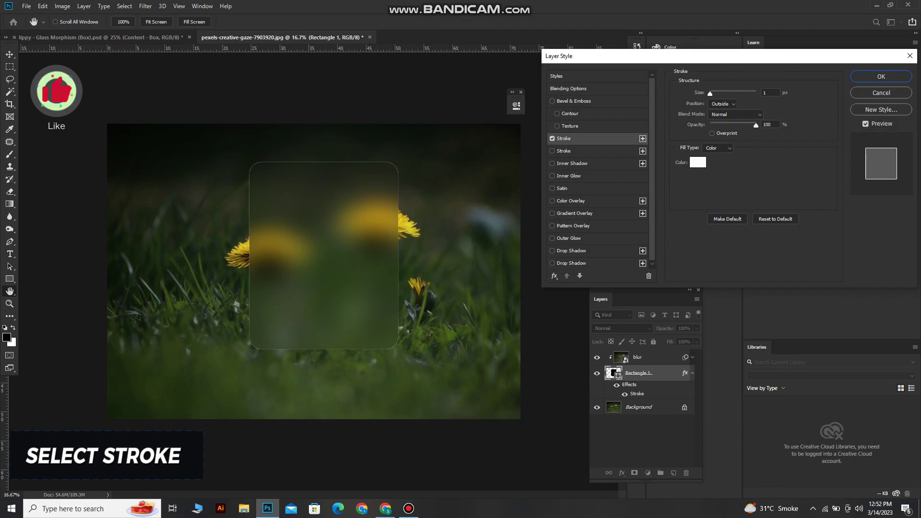
pyautogui.click(769, 93)
pyautogui.press('BackSpace')
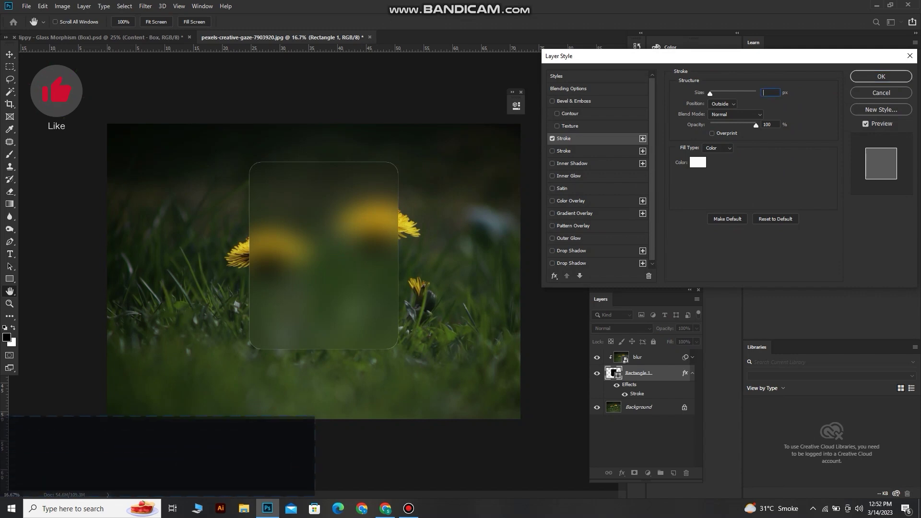
pyautogui.write('10')
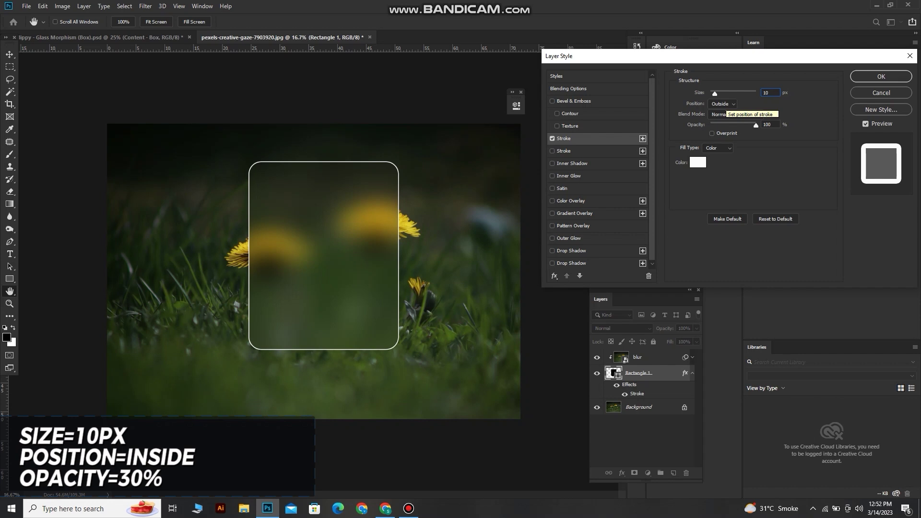
pyautogui.click(722, 104)
pyautogui.click(721, 119)
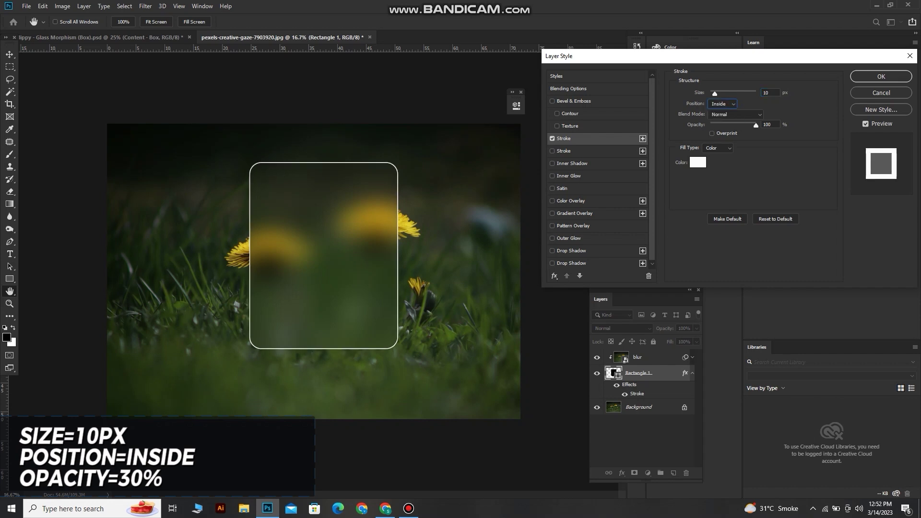
pyautogui.moveTo(756, 125); pyautogui.dragTo(723, 125)
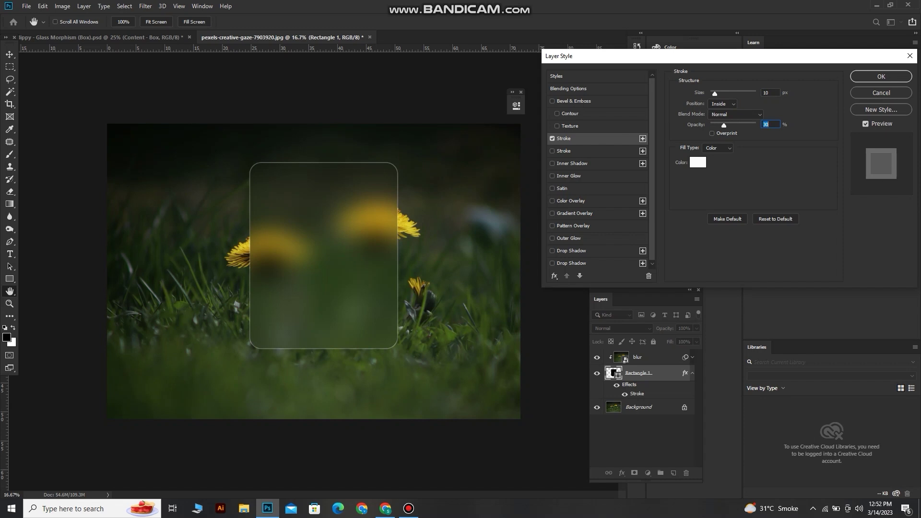
# - Add a white Color Overlay to the rectangle at 10% opacity
pyautogui.click(570, 201)
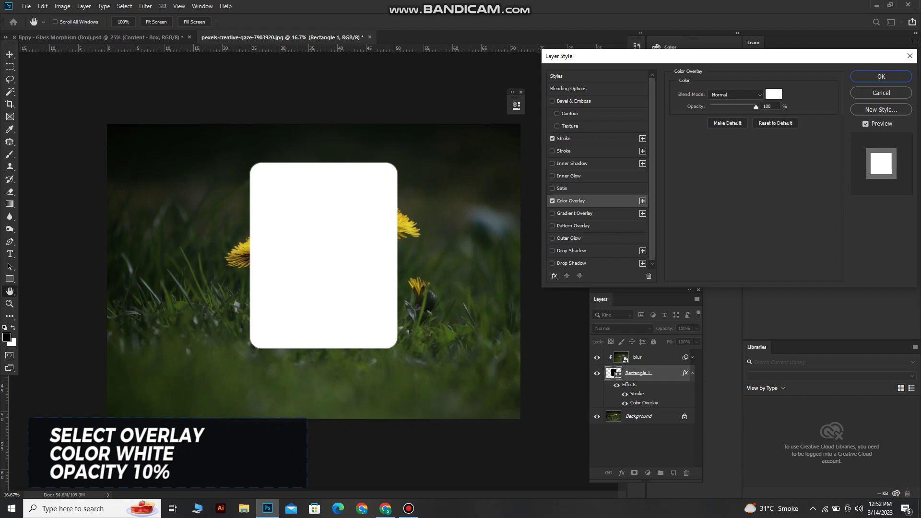
pyautogui.moveTo(756, 107); pyautogui.dragTo(714, 106)
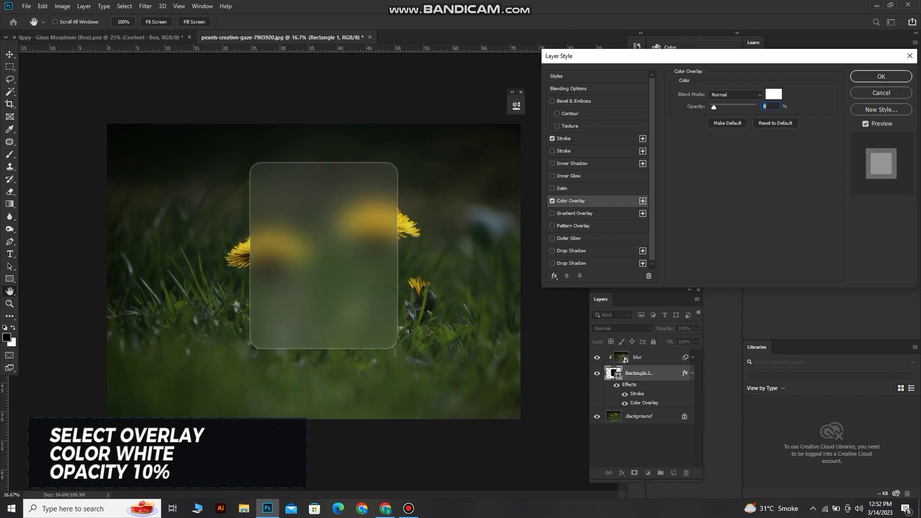
pyautogui.press('Up')
pyautogui.press('Up')
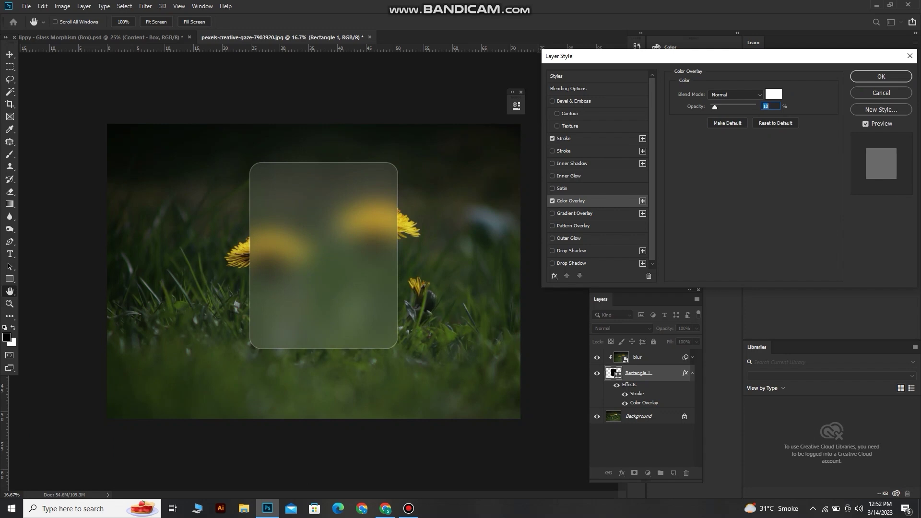
# - Add a Gradient Overlay to the rectangle using the Foreground to Transparent preset
pyautogui.click(574, 213)
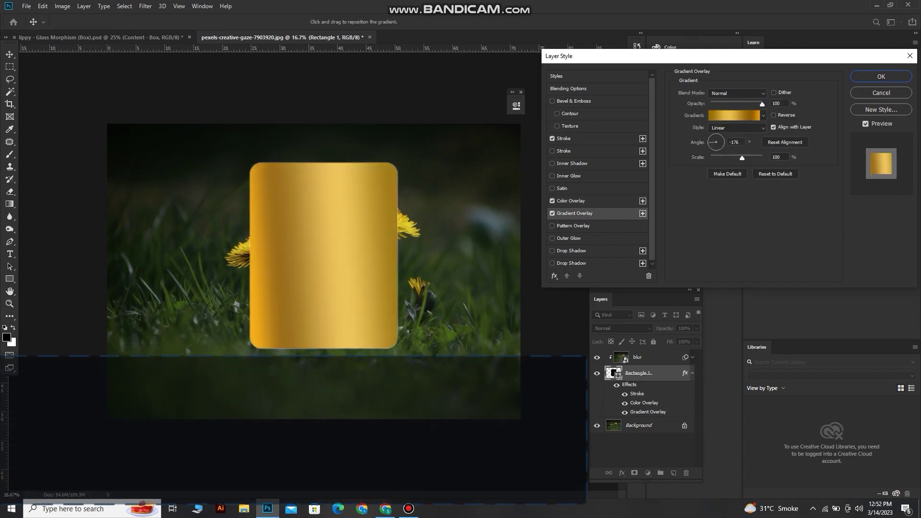
pyautogui.click(734, 115)
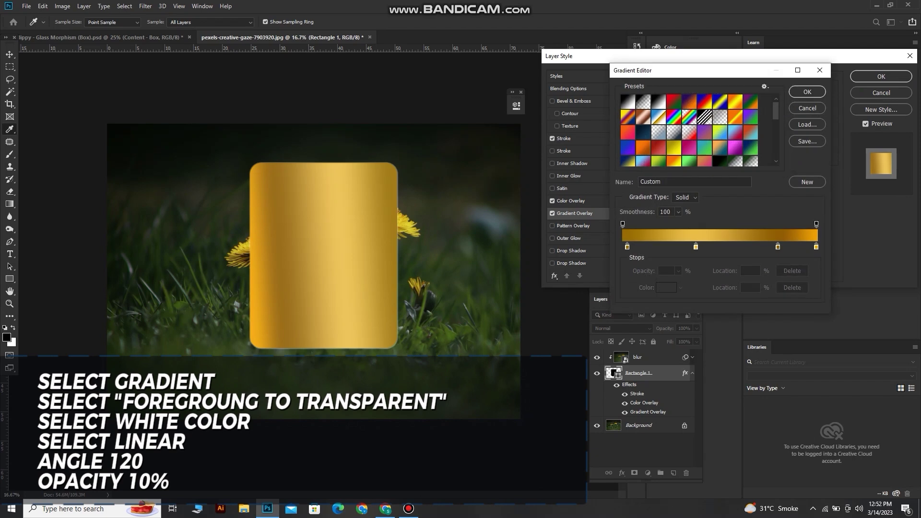
pyautogui.click(643, 102)
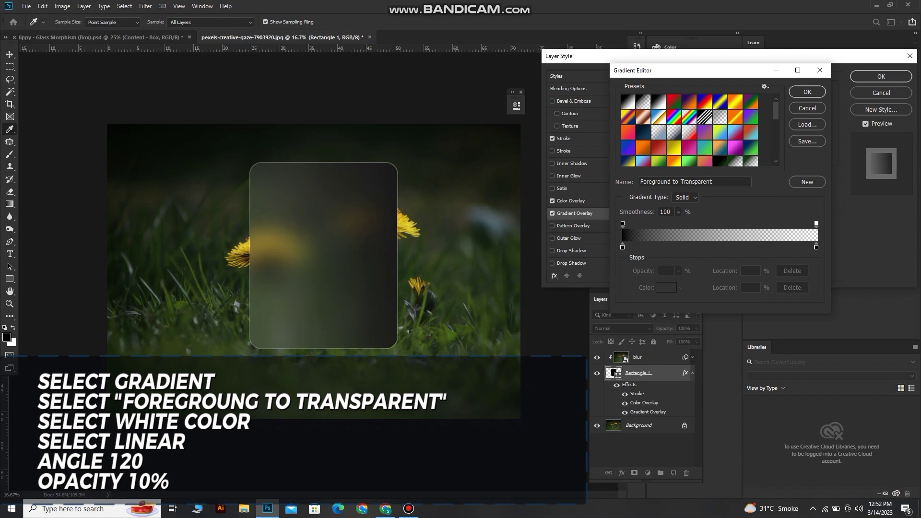
# - Change both color stops of the overlay gradient to white (ffffff) and accept the edited gradient
pyautogui.click(623, 247)
pyautogui.click(666, 288)
pyautogui.moveTo(466, 294); pyautogui.dragTo(460, 288)
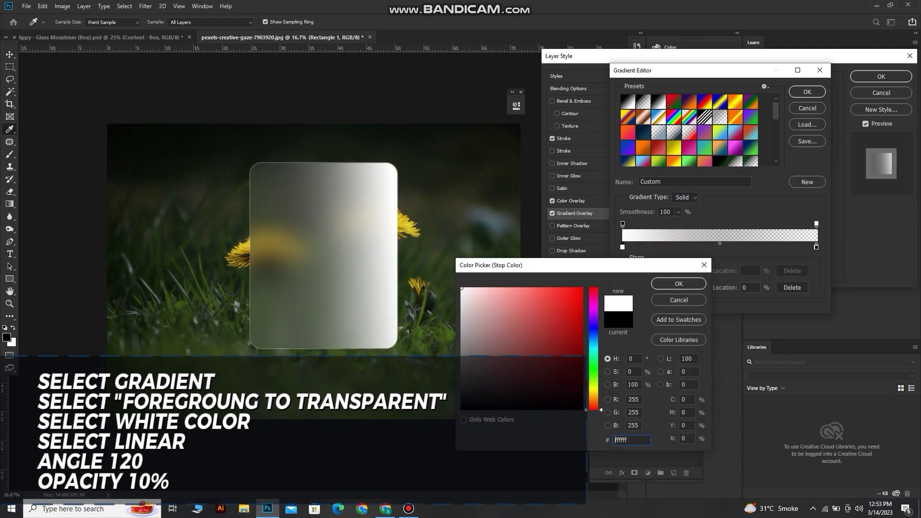
pyautogui.click(679, 283)
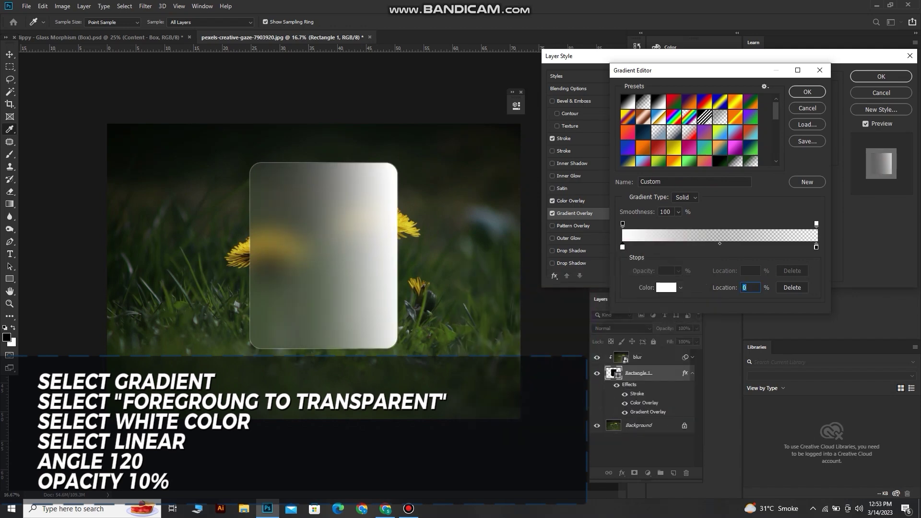
pyautogui.click(816, 246)
pyautogui.click(666, 288)
pyautogui.write('ffffff')
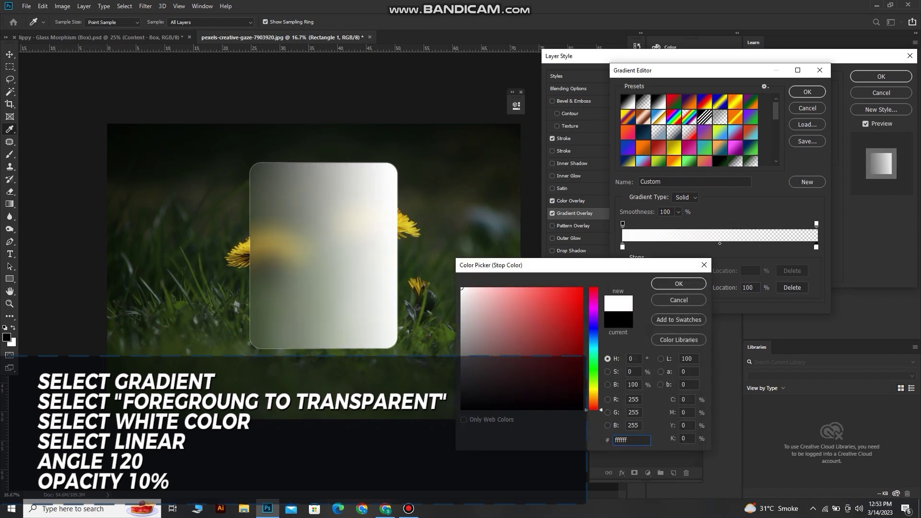
pyautogui.click(678, 284)
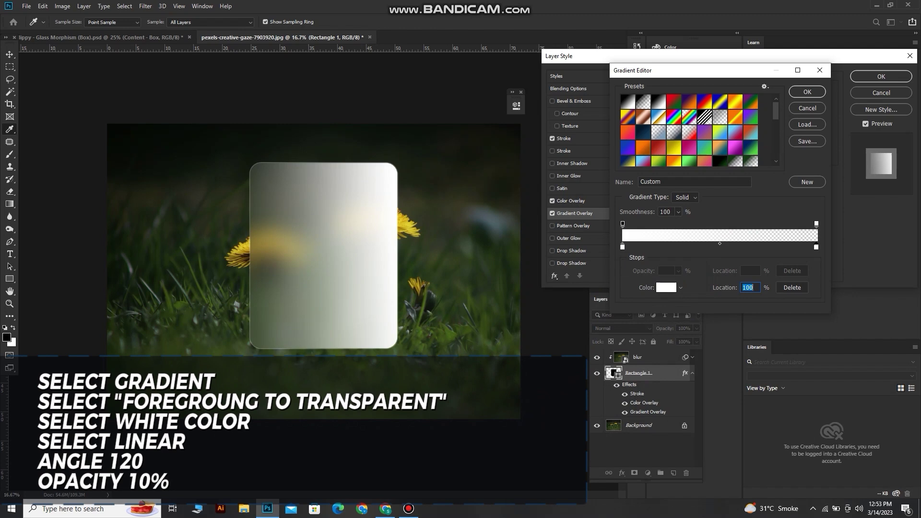
pyautogui.click(806, 91)
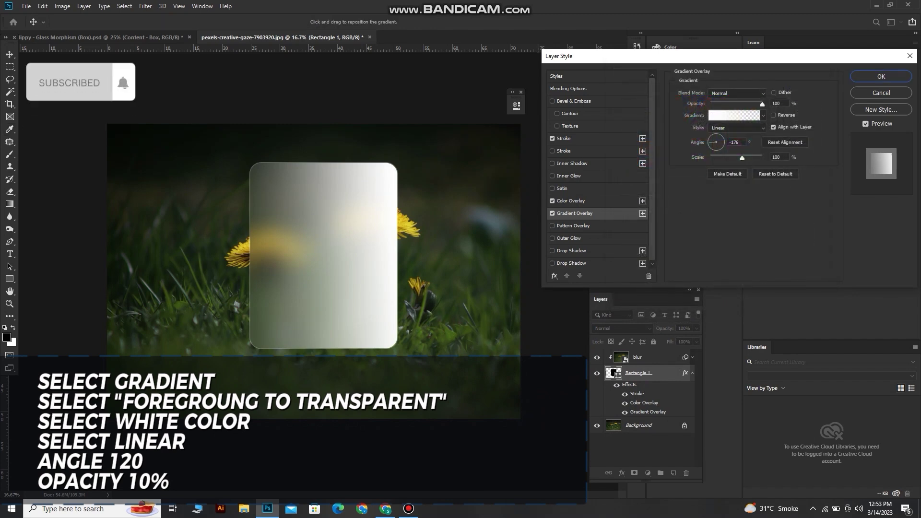
# - Set the Gradient Overlay to Linear style with a 120° angle and 10% opacity
pyautogui.click(737, 128)
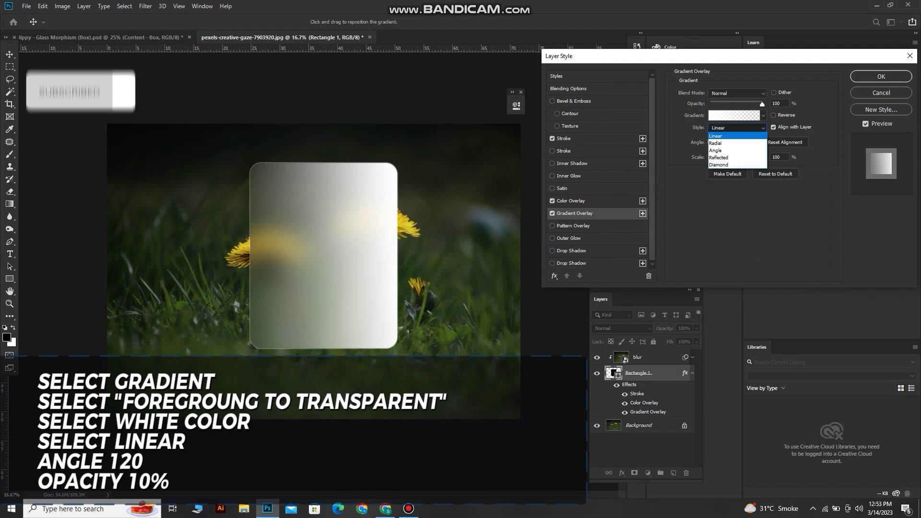
pyautogui.click(723, 135)
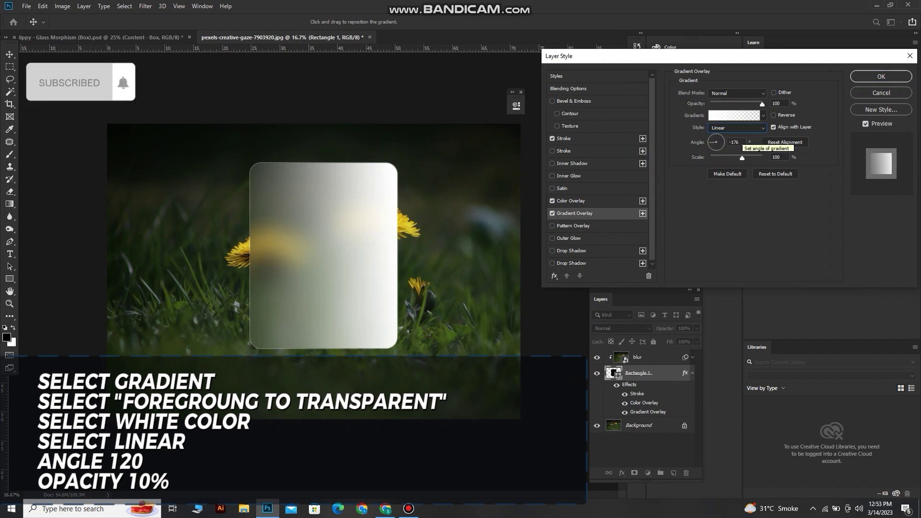
pyautogui.doubleClick(739, 143)
pyautogui.press('BackSpace')
pyautogui.write('120')
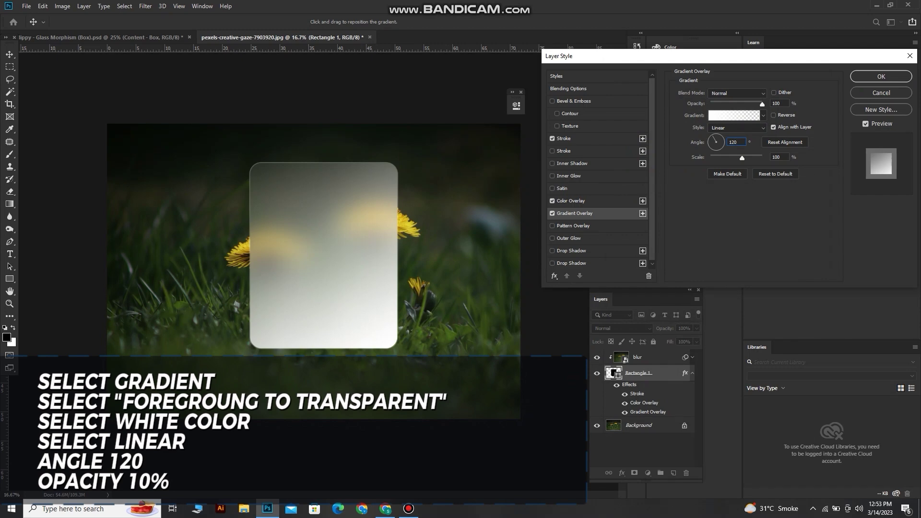
pyautogui.moveTo(762, 104); pyautogui.dragTo(718, 105)
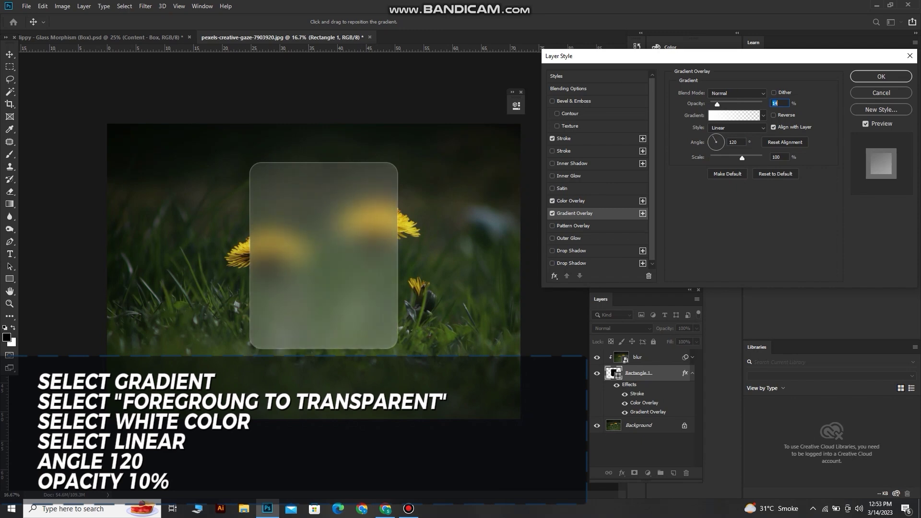
pyautogui.moveTo(715, 104); pyautogui.dragTo(715, 104)
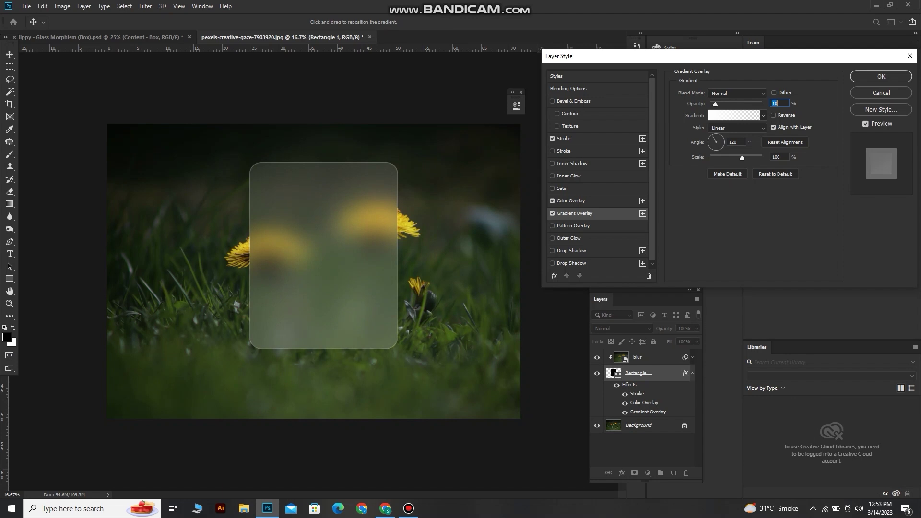
# - Add a Drop Shadow layer style to the rectangle and set its color to white (ffffff)
pyautogui.click(571, 251)
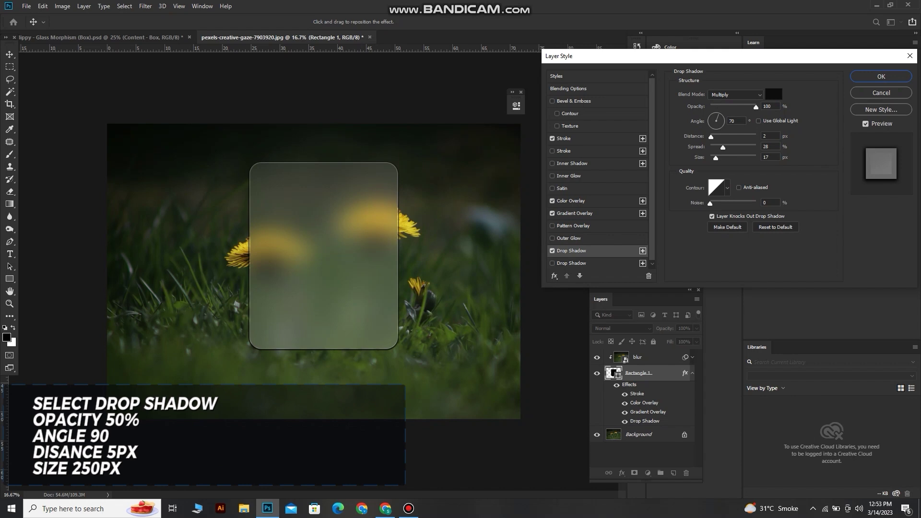
pyautogui.click(736, 107)
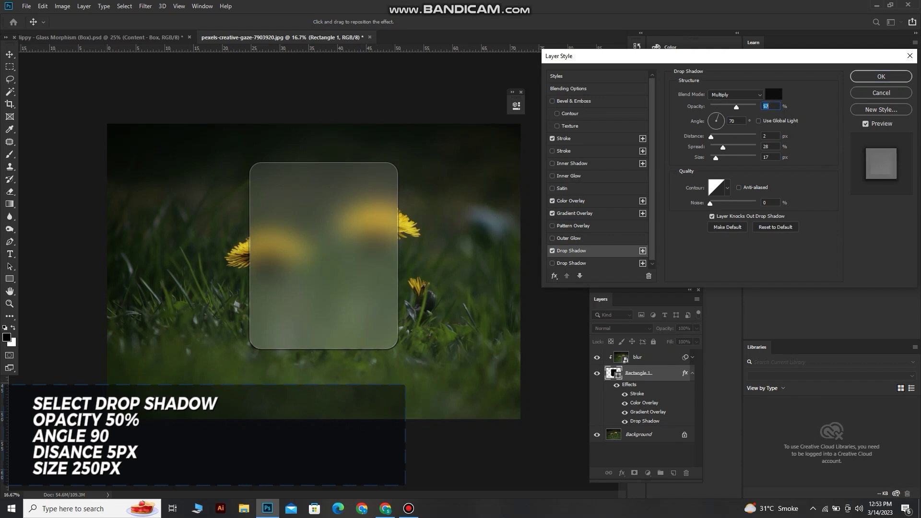
pyautogui.moveTo(735, 106); pyautogui.dragTo(721, 106)
pyautogui.click(773, 94)
pyautogui.write('ffffff')
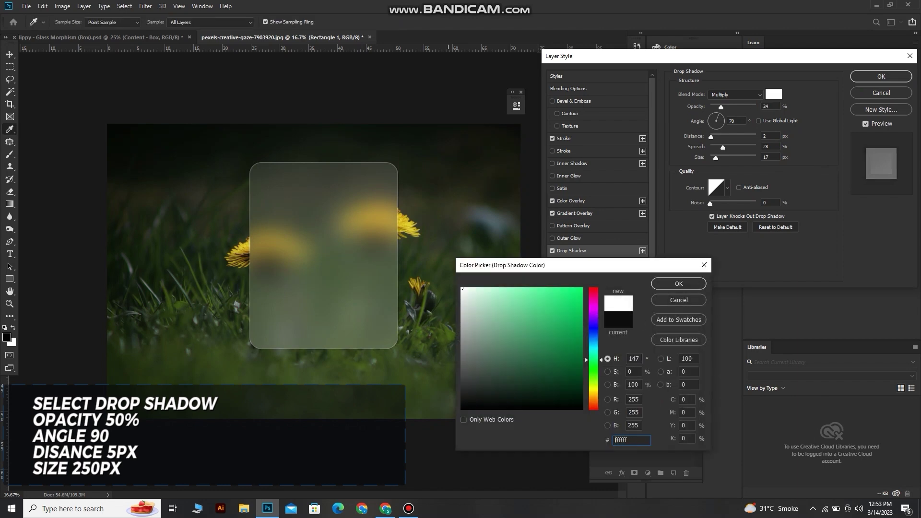
pyautogui.press('Return')
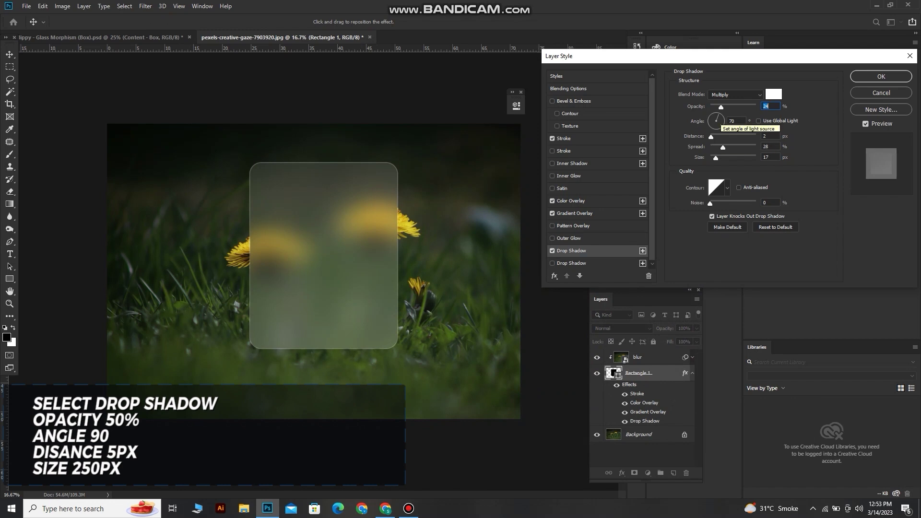
# - Set the drop shadow to 50% opacity, 5 px distance and 250 px size, and apply the layer styles
pyautogui.press('Up')
pyautogui.press('Up')
pyautogui.press('Up')
pyautogui.press('Up')
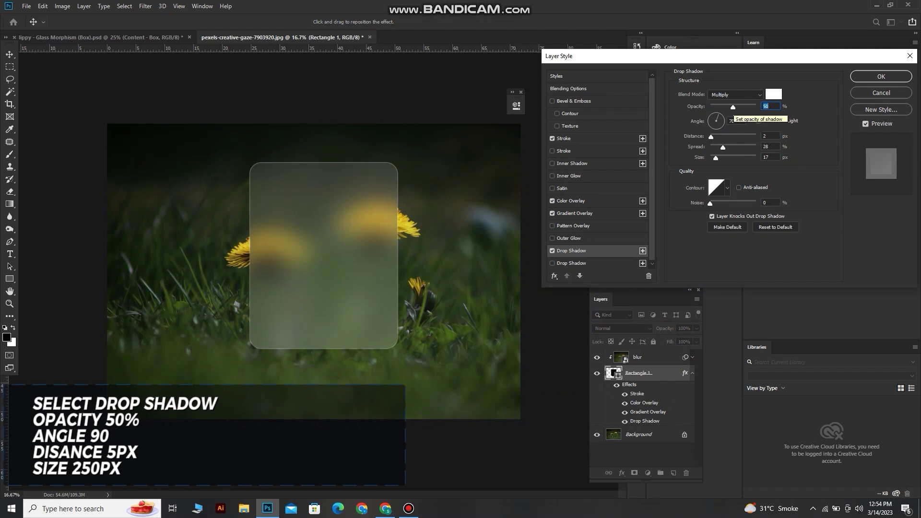
pyautogui.click(765, 136)
pyautogui.write('5')
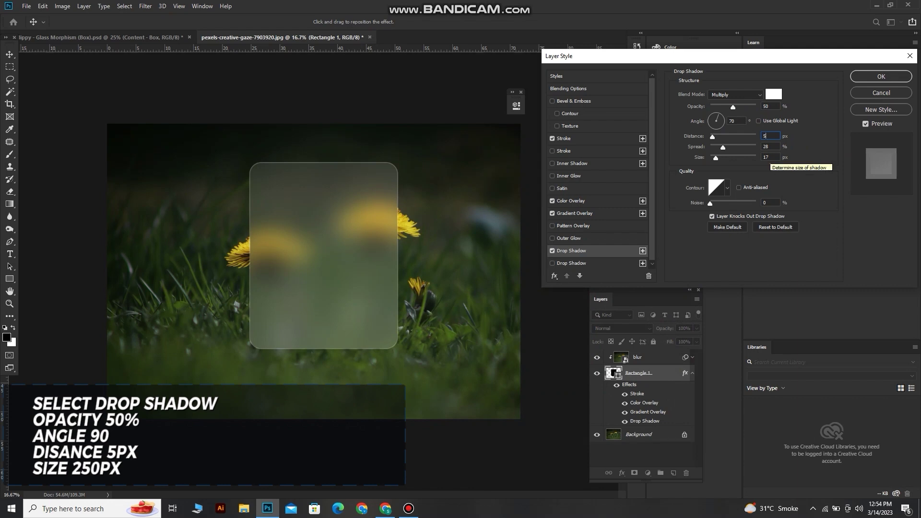
pyautogui.doubleClick(770, 157)
pyautogui.press('BackSpace')
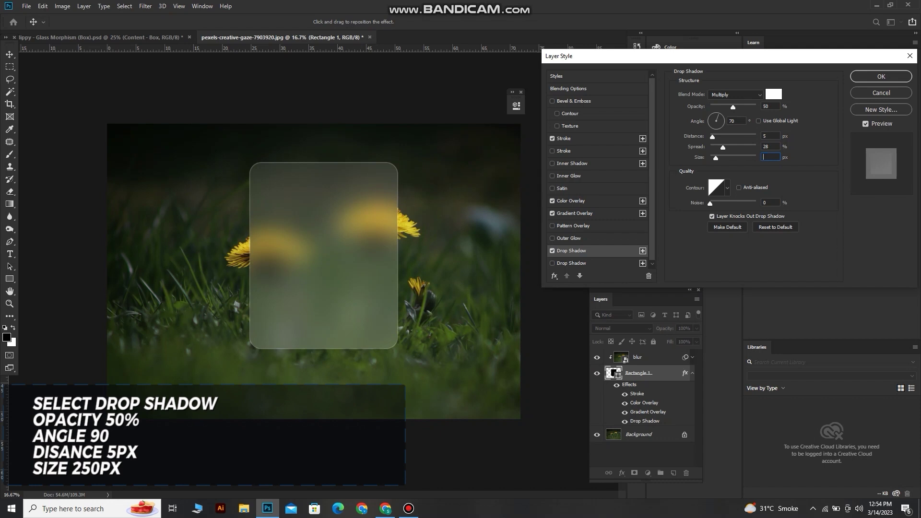
pyautogui.write('250')
pyautogui.click(880, 77)
# - Try to move the glass card directly on the canvas, and undo the shift of the blur layer
pyautogui.moveTo(337, 284); pyautogui.dragTo(338, 253)
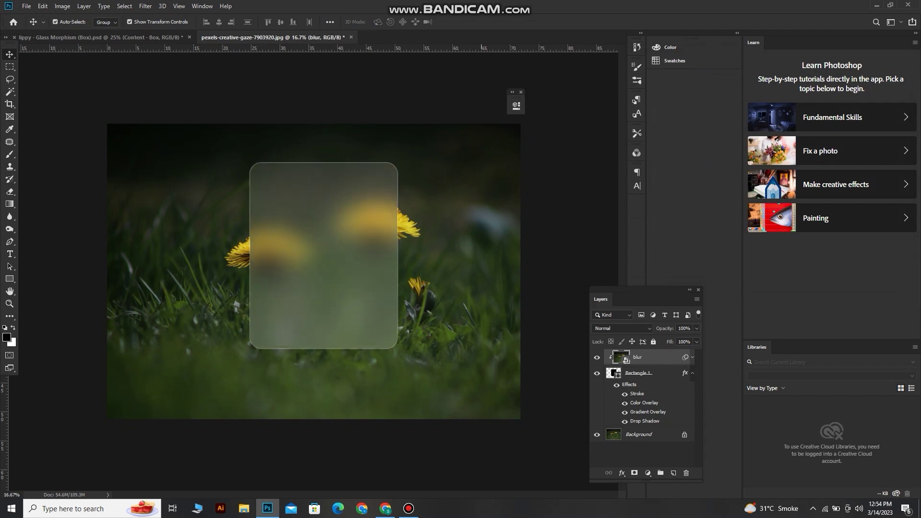
pyautogui.click(661, 373)
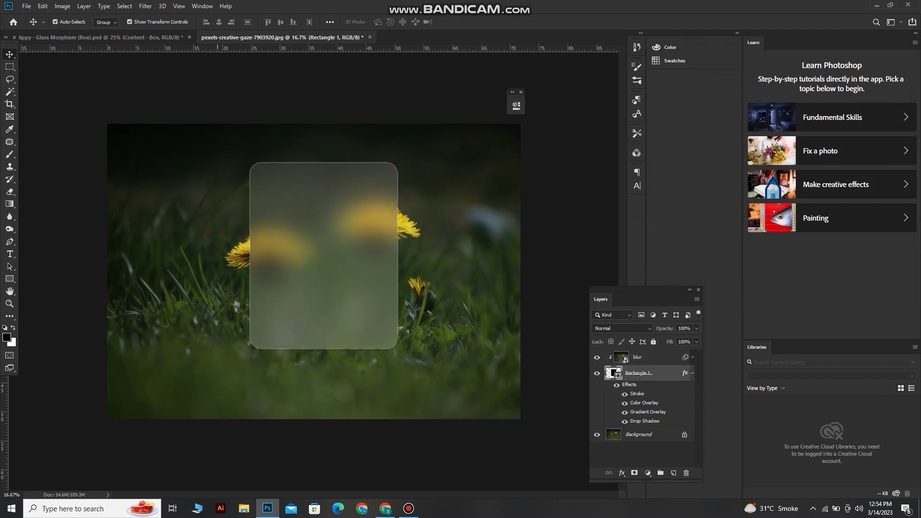
pyautogui.moveTo(319, 231); pyautogui.dragTo(320, 211)
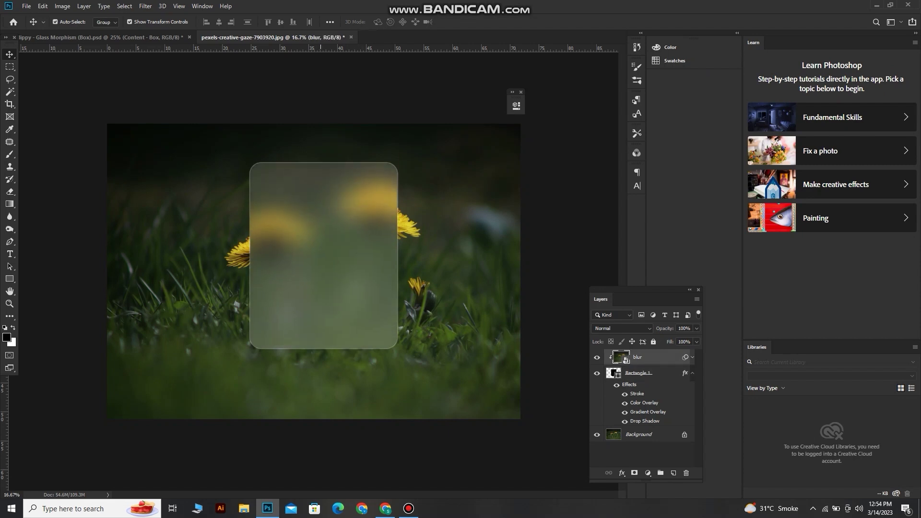
pyautogui.hotkey('ctrl', 'z')
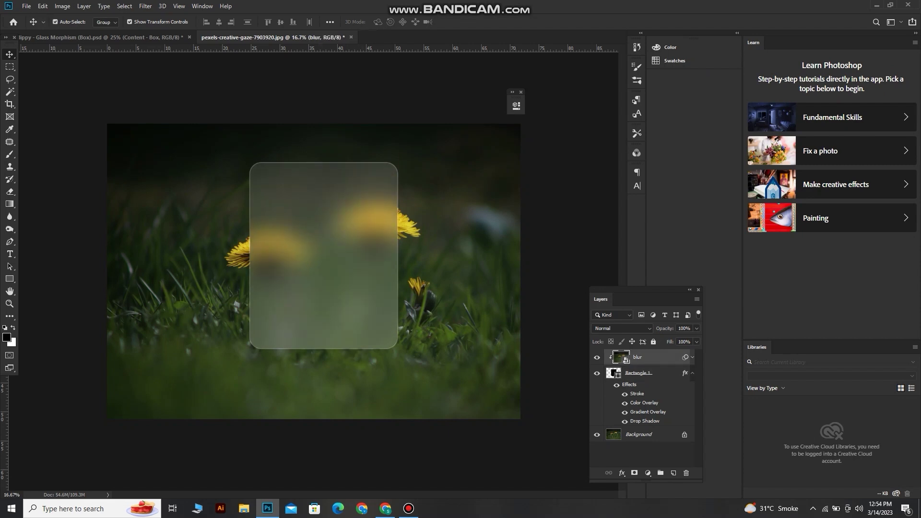
# - Free Transform the Rectangle 1 layer, moving it lower on the photo and enlarging it to about 107%
pyautogui.click(662, 373)
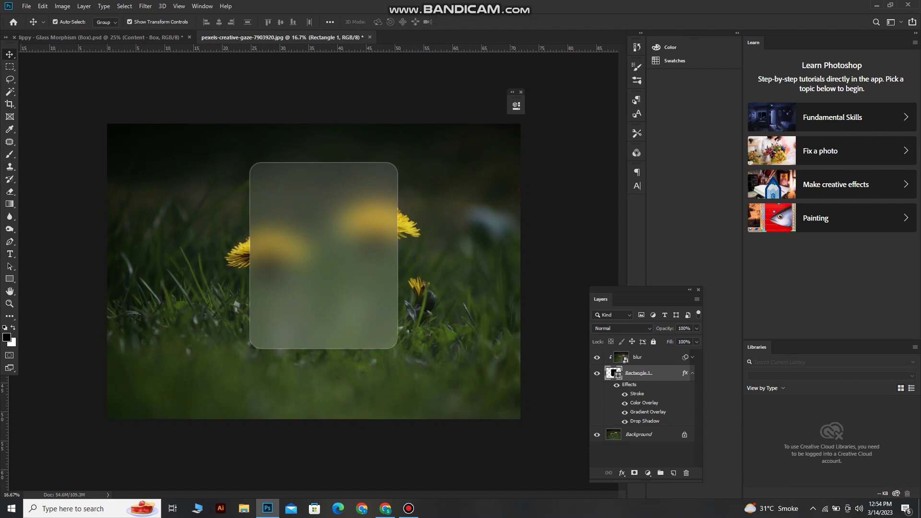
pyautogui.click(43, 6)
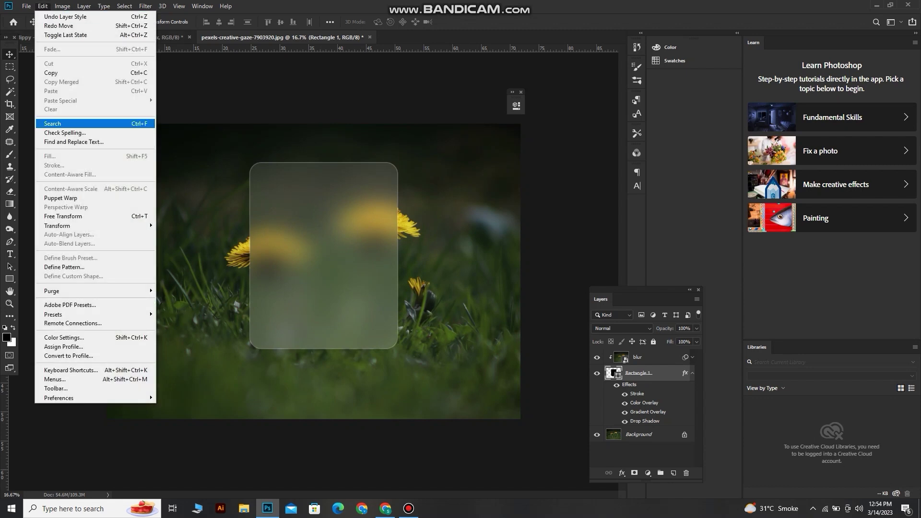
pyautogui.click(72, 216)
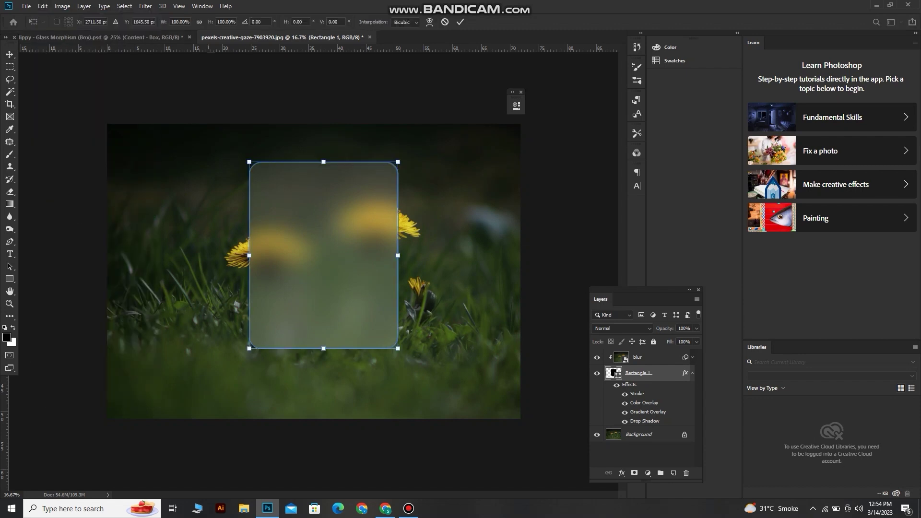
pyautogui.moveTo(327, 223); pyautogui.dragTo(320, 245)
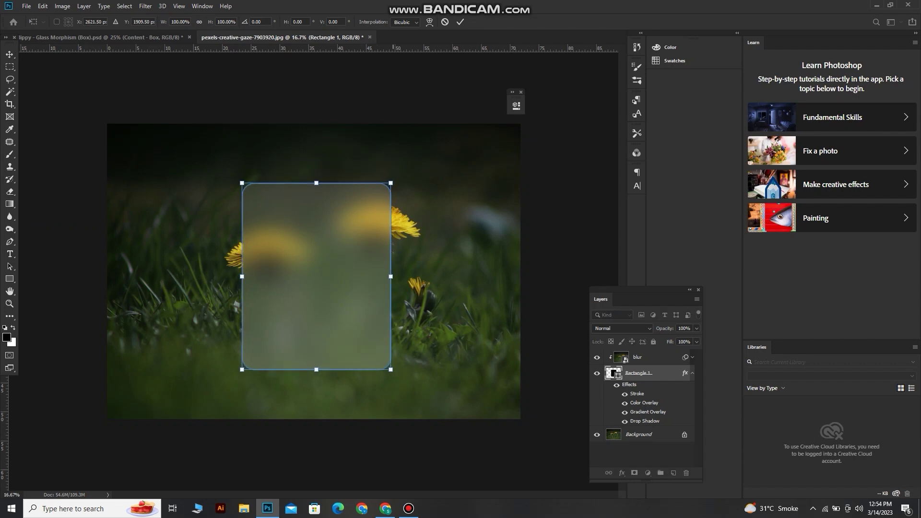
pyautogui.moveTo(390, 183)
pyautogui.mouseDown()
pyautogui.moveTo(401, 170)
pyautogui.moveTo(375, 187)
pyautogui.mouseUp()
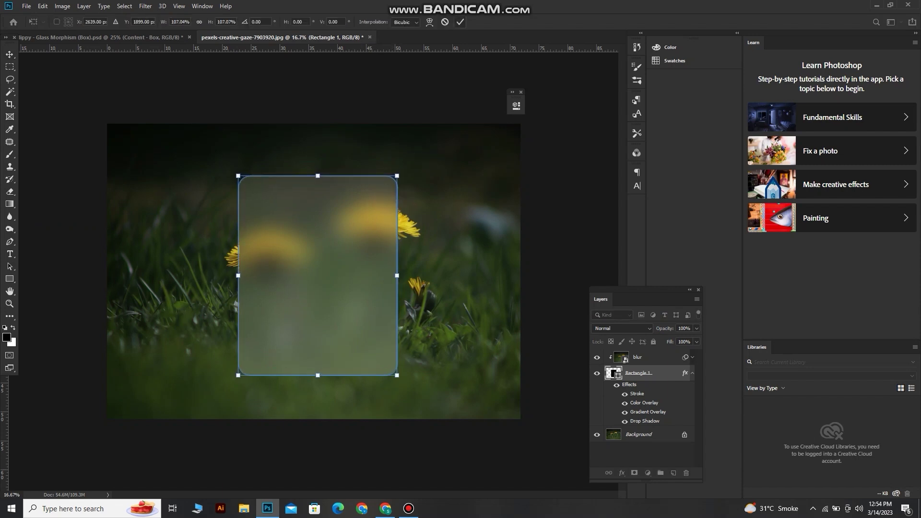
pyautogui.press('Return')
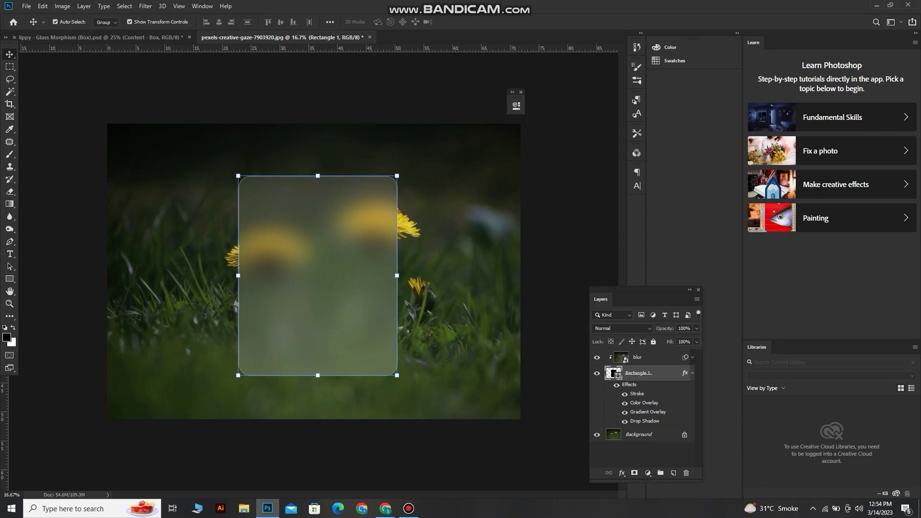
# - Center the rectangle horizontally on the canvas and clear the selection
pyautogui.hotkey('ctrl', 'a')
pyautogui.click(219, 21)
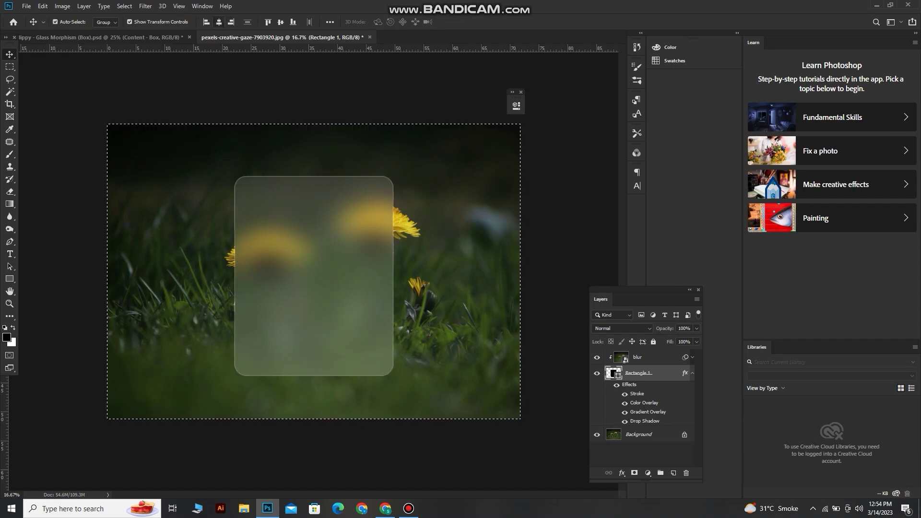
pyautogui.hotkey('ctrl', 'd')
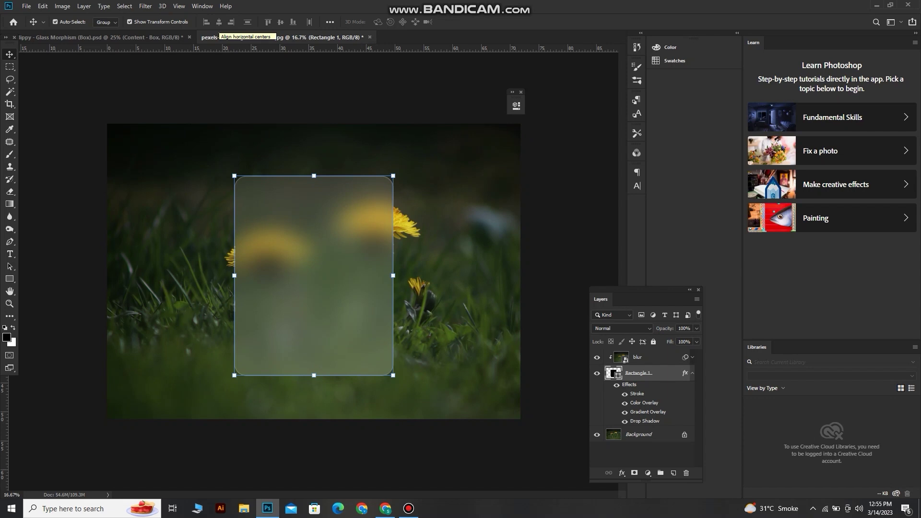
pyautogui.click(308, 92)
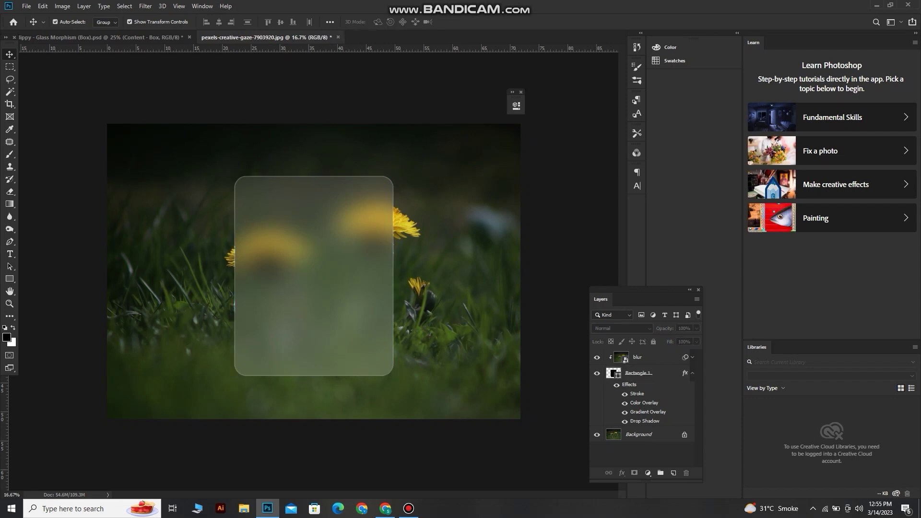
# - Copy the Content - Box group from the login PSD onto the glass card, and delete the copy
pyautogui.click(101, 38)
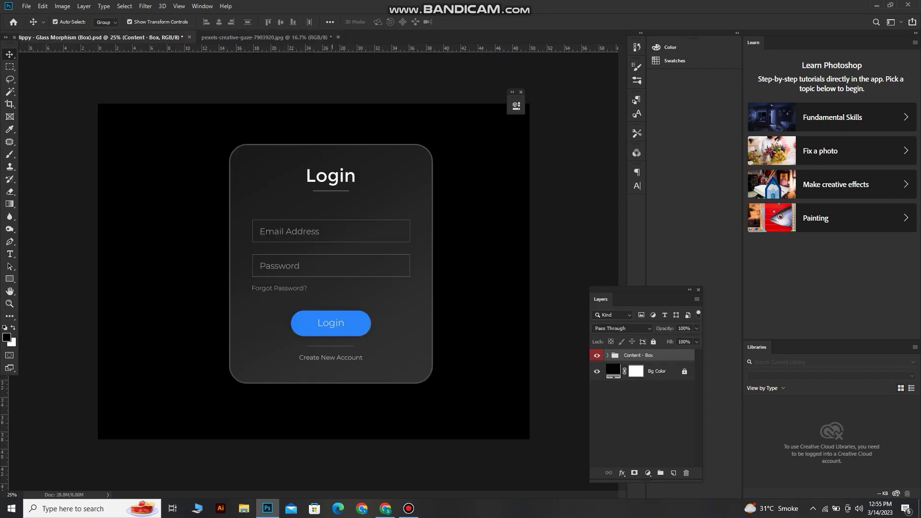
pyautogui.click(597, 355)
pyautogui.click(596, 355)
pyautogui.moveTo(362, 298); pyautogui.dragTo(319, 252)
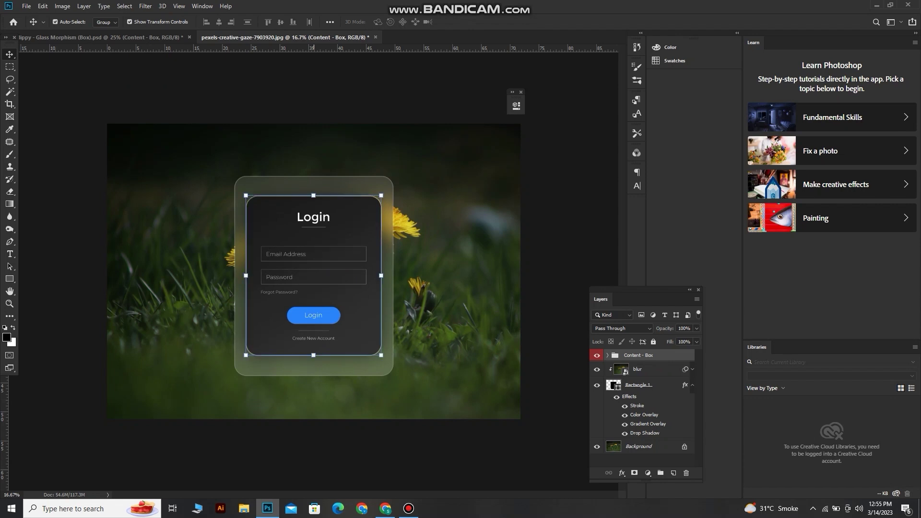
pyautogui.press('Delete')
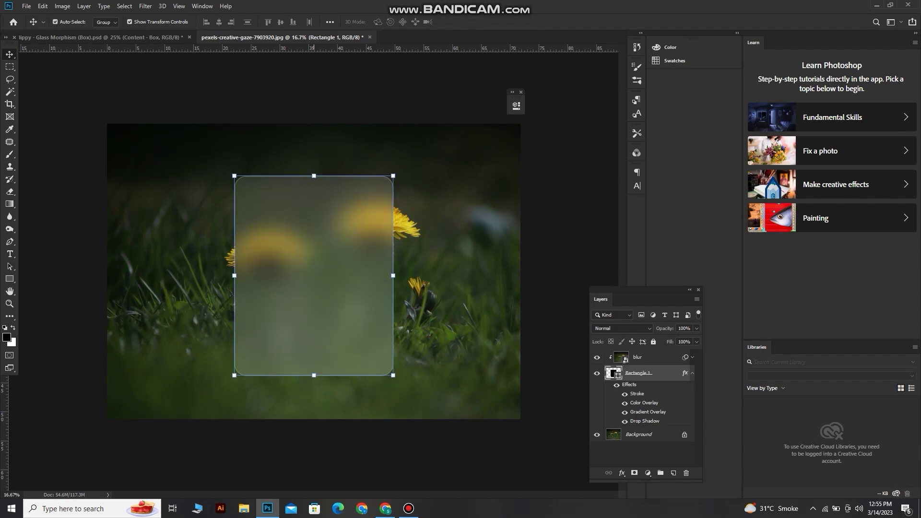
# - Hide the Bg Color layer in the login PSD
pyautogui.click(163, 38)
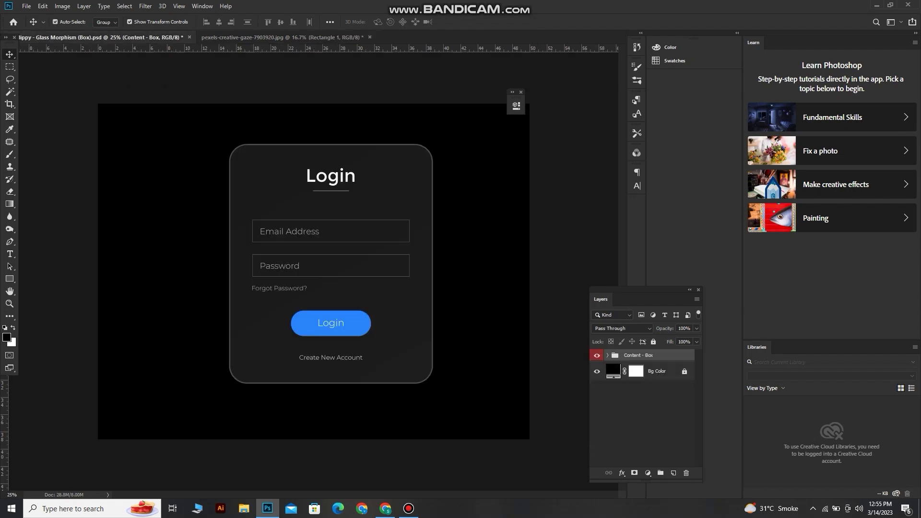
pyautogui.click(596, 371)
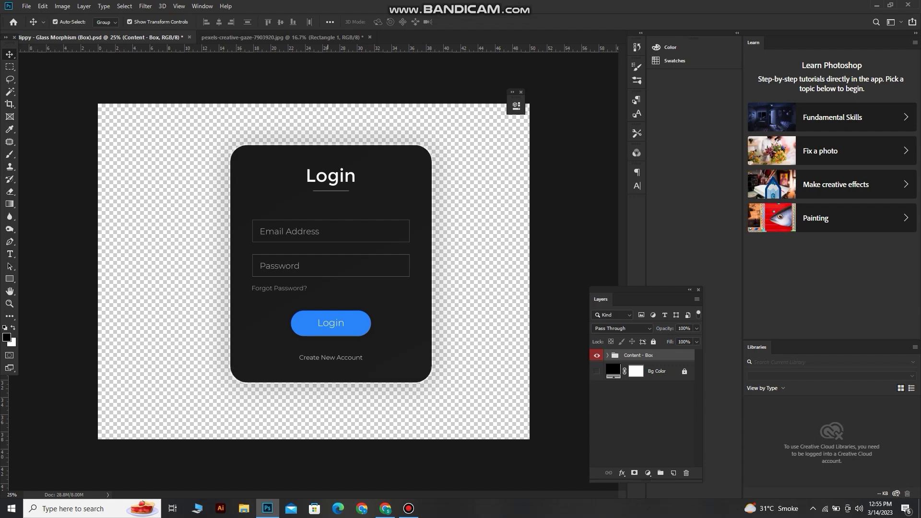
# - Try placing the Content - Box group in the photo document again, and undo its insertion
pyautogui.moveTo(327, 273)
pyautogui.mouseDown()
pyautogui.moveTo(176, 72)
pyautogui.moveTo(198, 39)
pyautogui.moveTo(222, 37)
pyautogui.moveTo(300, 281)
pyautogui.moveTo(312, 276)
pyautogui.mouseUp()
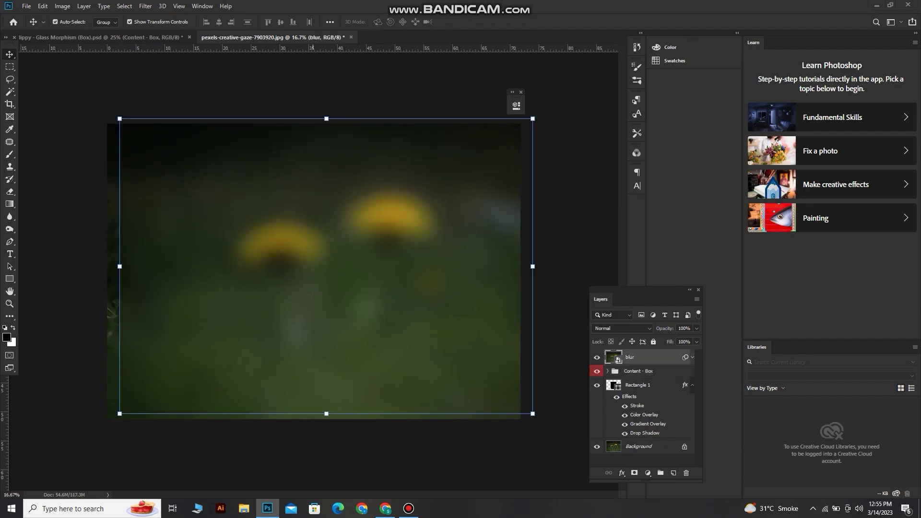
pyautogui.hotkey('ctrl', 'z')
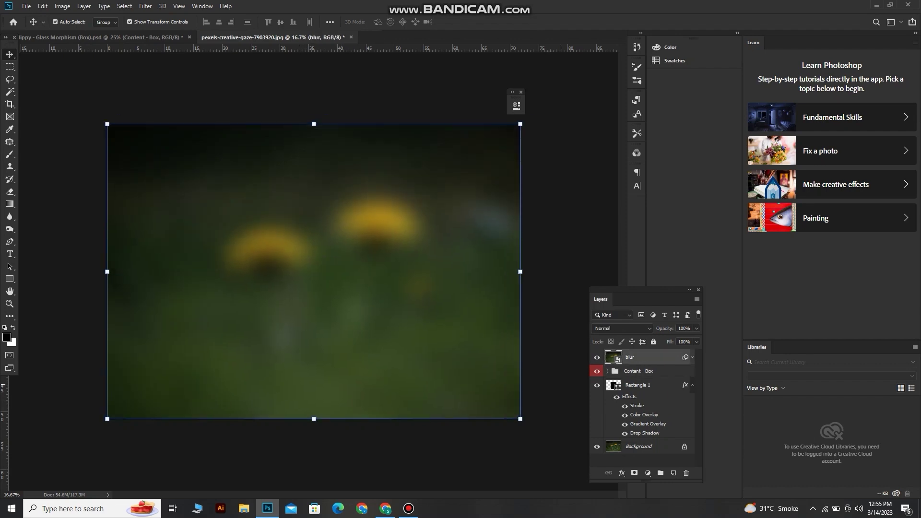
pyautogui.moveTo(638, 371); pyautogui.dragTo(633, 354)
pyautogui.hotkey('ctrl', 'z')
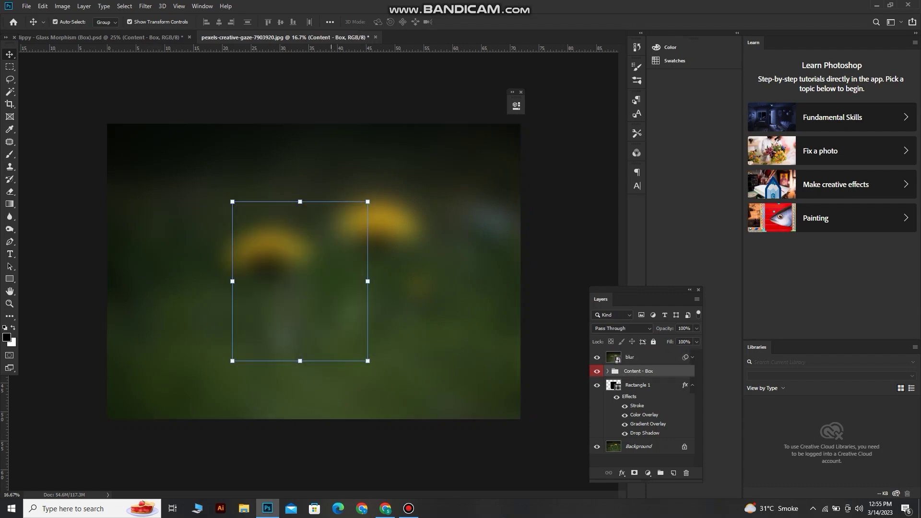
pyautogui.hotkey('ctrl', 'z')
pyautogui.click(331, 269)
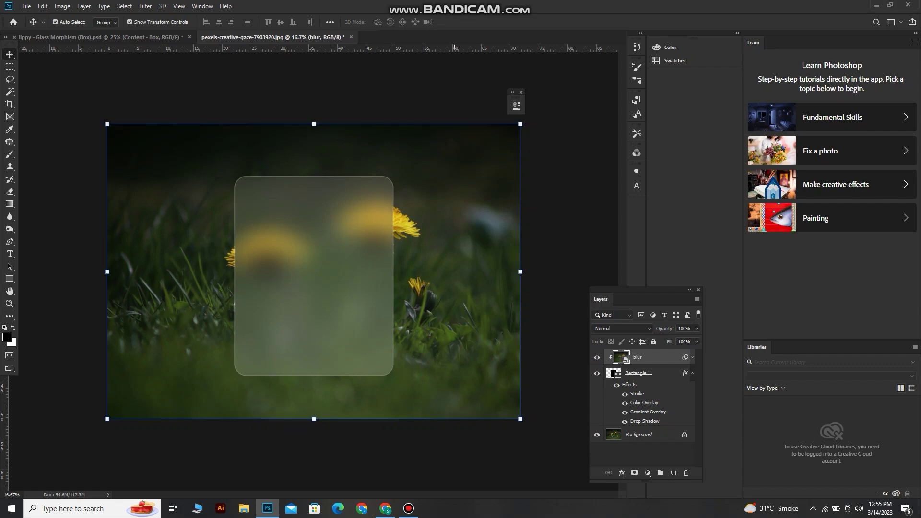
# - Show the Bg Color layer in the login PSD and copy the Content - Box group onto the glass card in the photo document
pyautogui.click(312, 149)
pyautogui.click(101, 38)
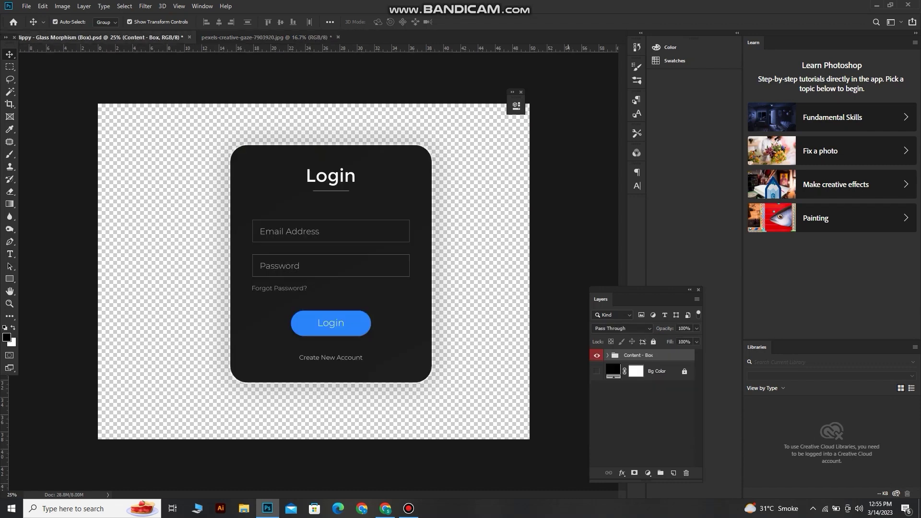
pyautogui.click(596, 371)
pyautogui.moveTo(357, 275); pyautogui.dragTo(313, 249)
# - Center the Content - Box group horizontally and vertically on the canvas and clear the selection
pyautogui.hotkey('ctrl', 'a')
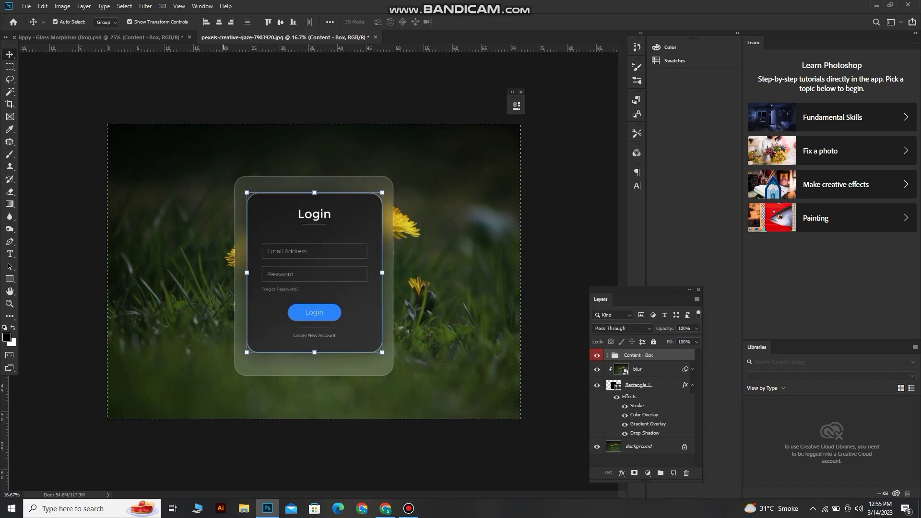
pyautogui.click(219, 22)
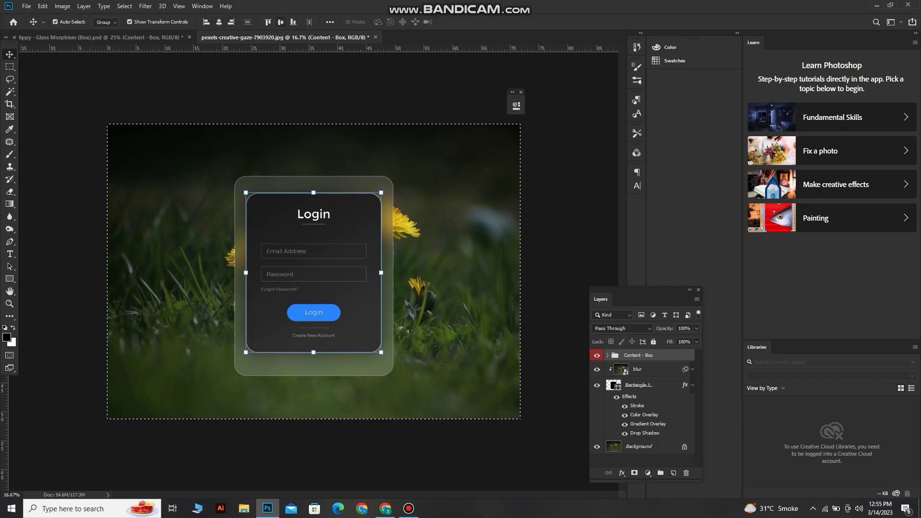
pyautogui.click(280, 22)
pyautogui.hotkey('ctrl', 'd')
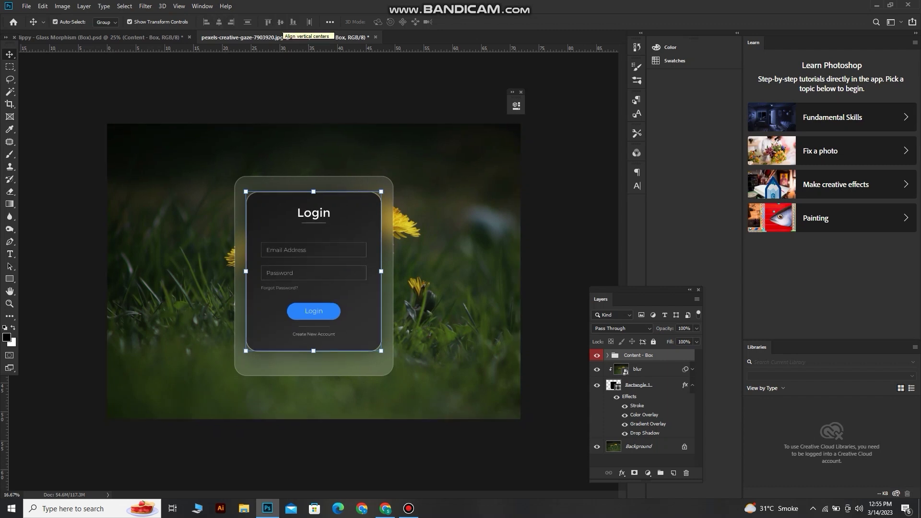
# - Hide the Bg Box layer inside the Content - Box group, then collapse the group and deselect it
pyautogui.click(607, 355)
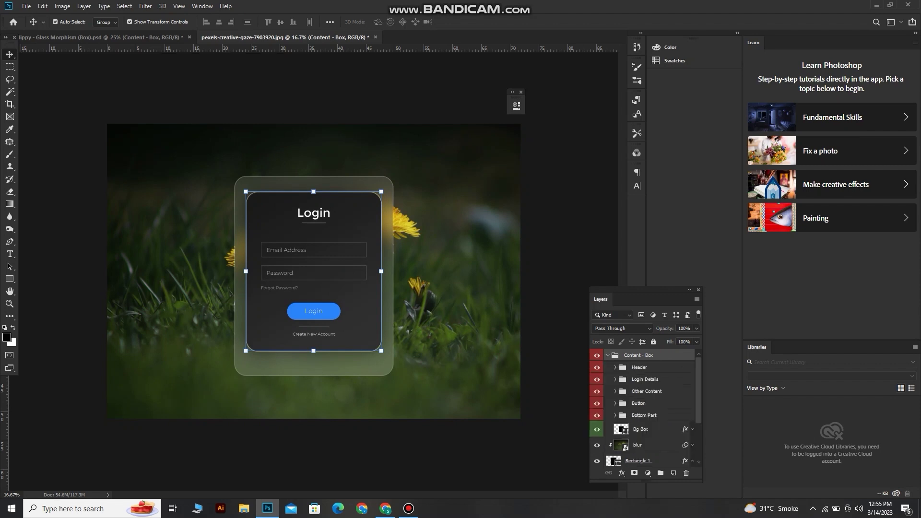
pyautogui.click(597, 429)
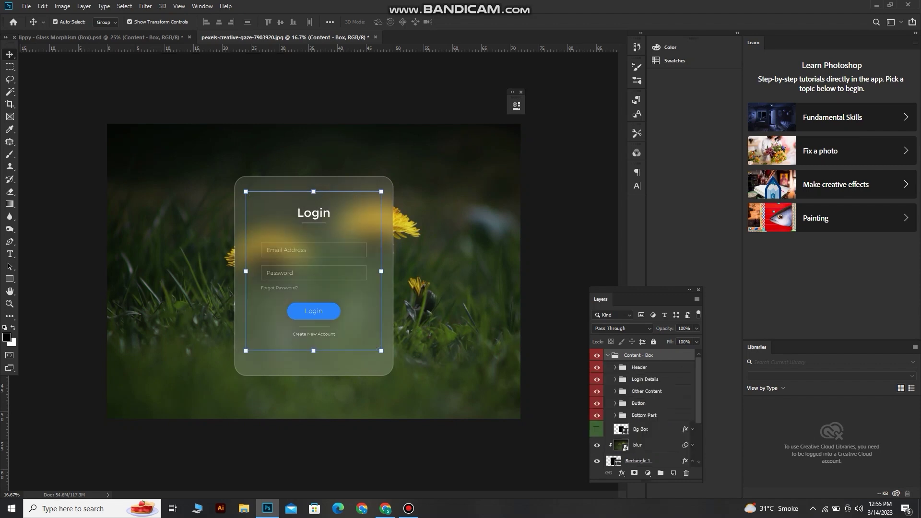
pyautogui.click(607, 356)
pyautogui.click(576, 355)
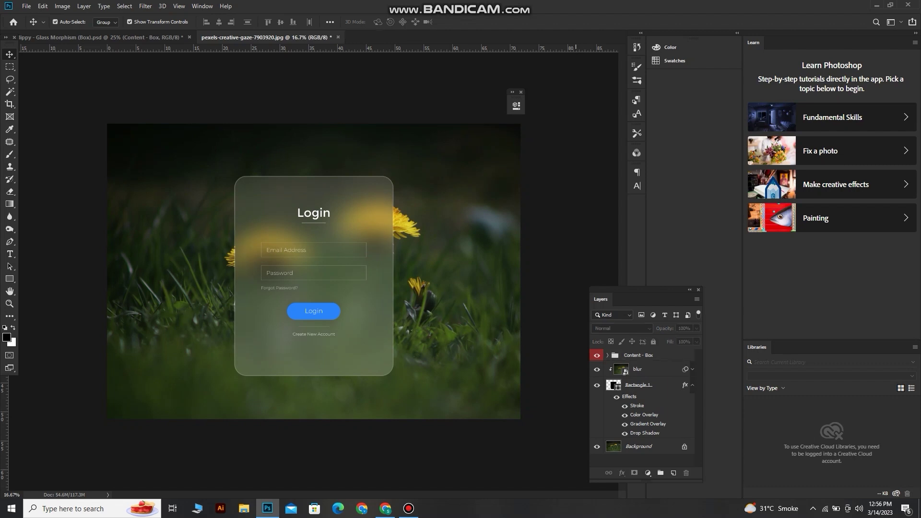
# - Examine the finished login card and its layers over the flower photo, including the form content up close
pyautogui.click(360, 273)
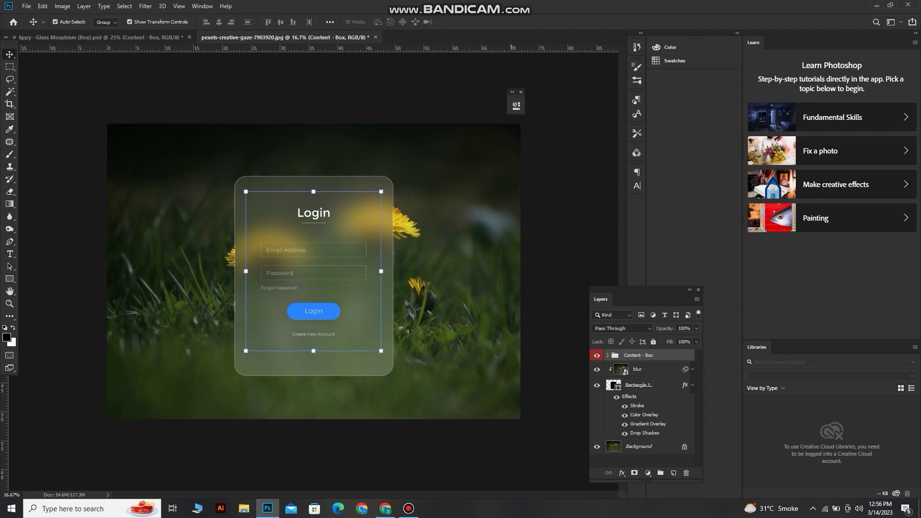
pyautogui.click(541, 287)
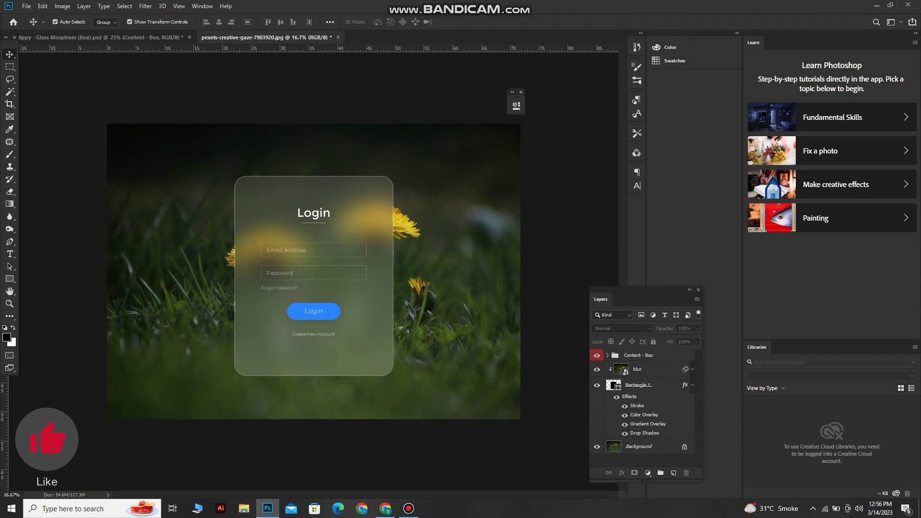
pyautogui.click(647, 369)
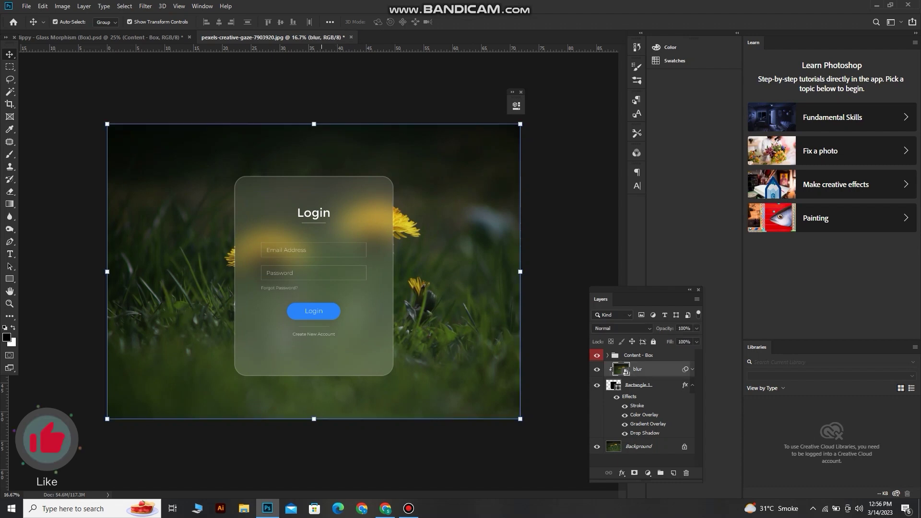
pyautogui.click(560, 240)
pyautogui.click(374, 288)
pyautogui.click(374, 288)
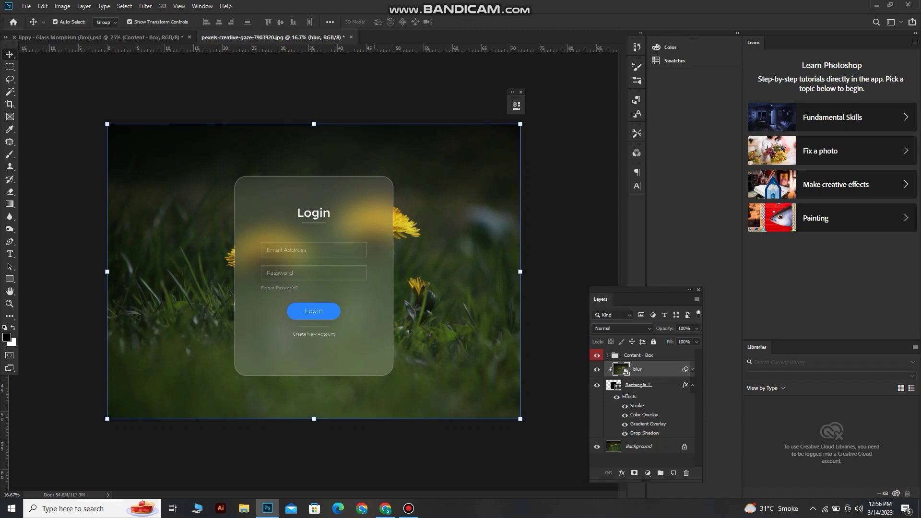
pyautogui.hotkey('ctrl', '+')
pyautogui.scroll(-2, 311, 269)
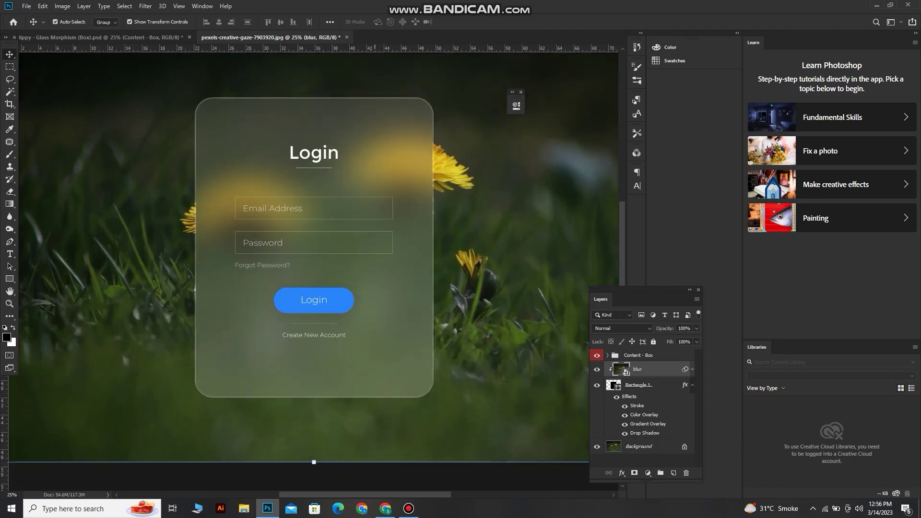
pyautogui.scroll(3, 312, 268)
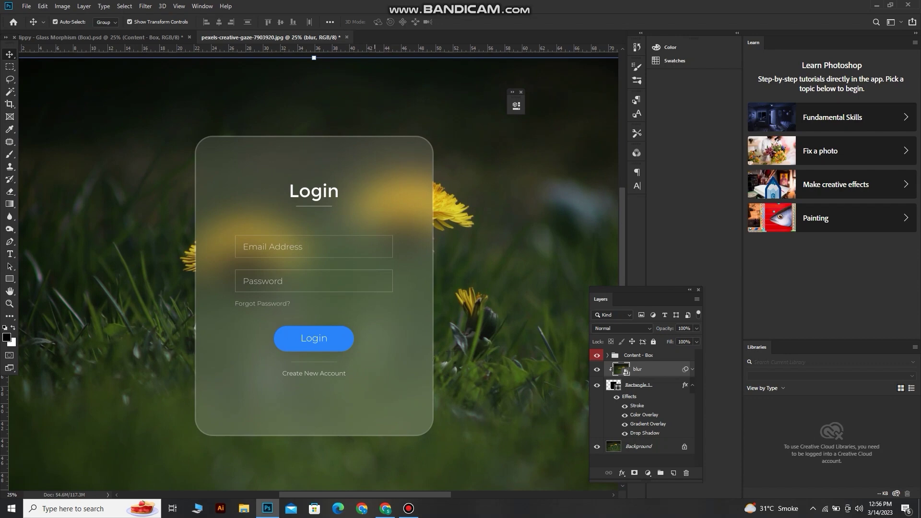
pyautogui.hotkey('ctrl', '-')
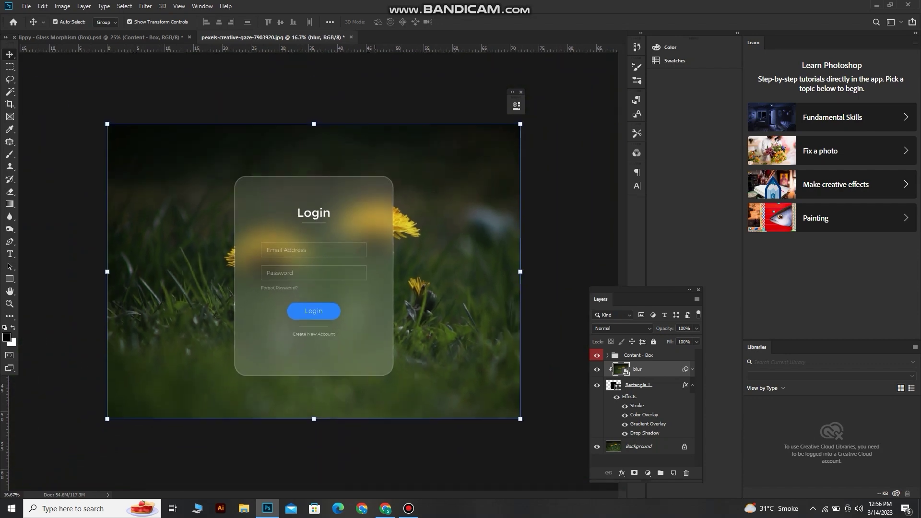
pyautogui.click(402, 96)
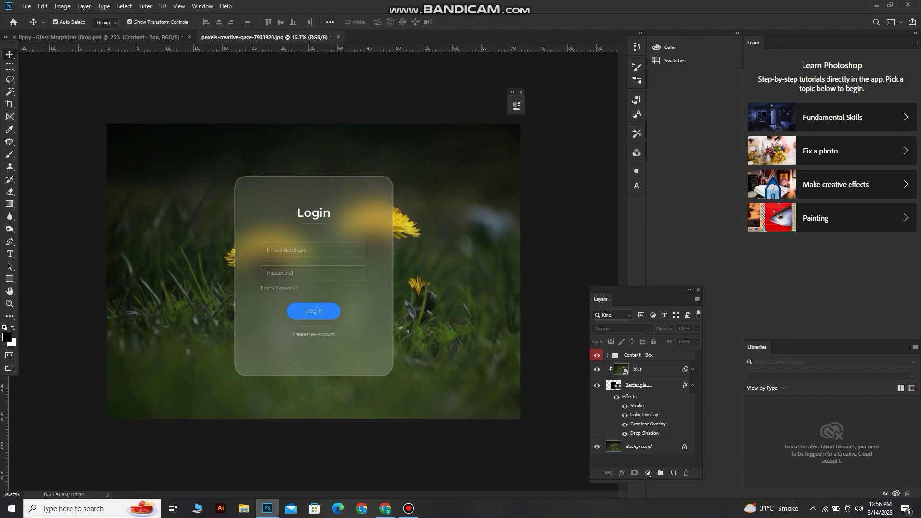